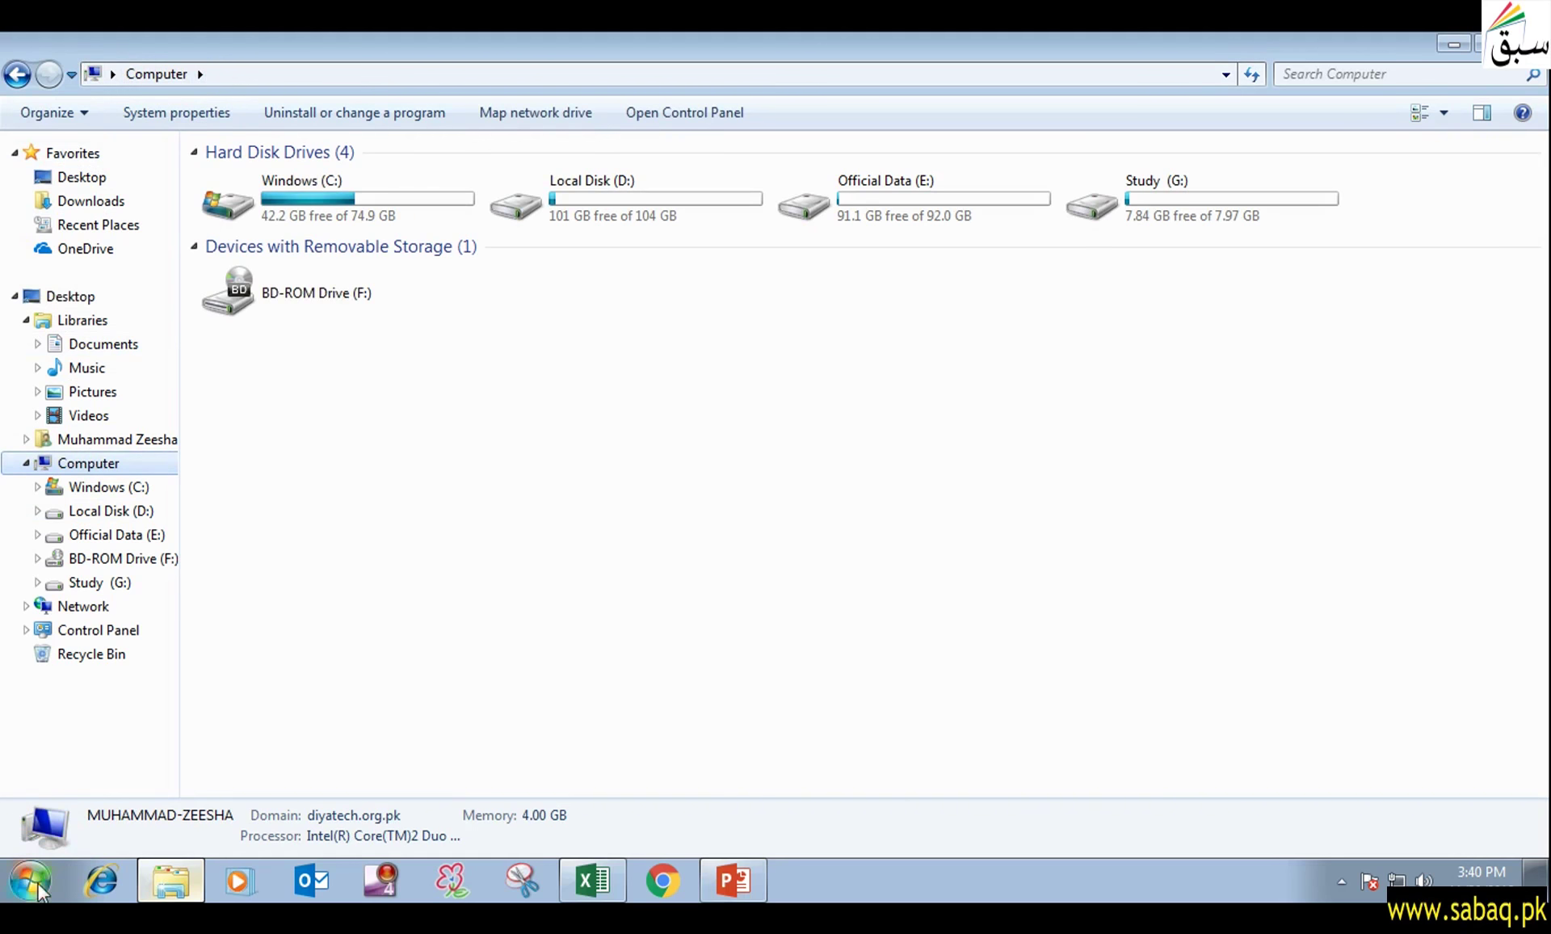
# - Minimize the Computer window, launch Calculator, and move its window to the middle of the slide show
pyautogui.click(171, 880)
pyautogui.click(20, 889)
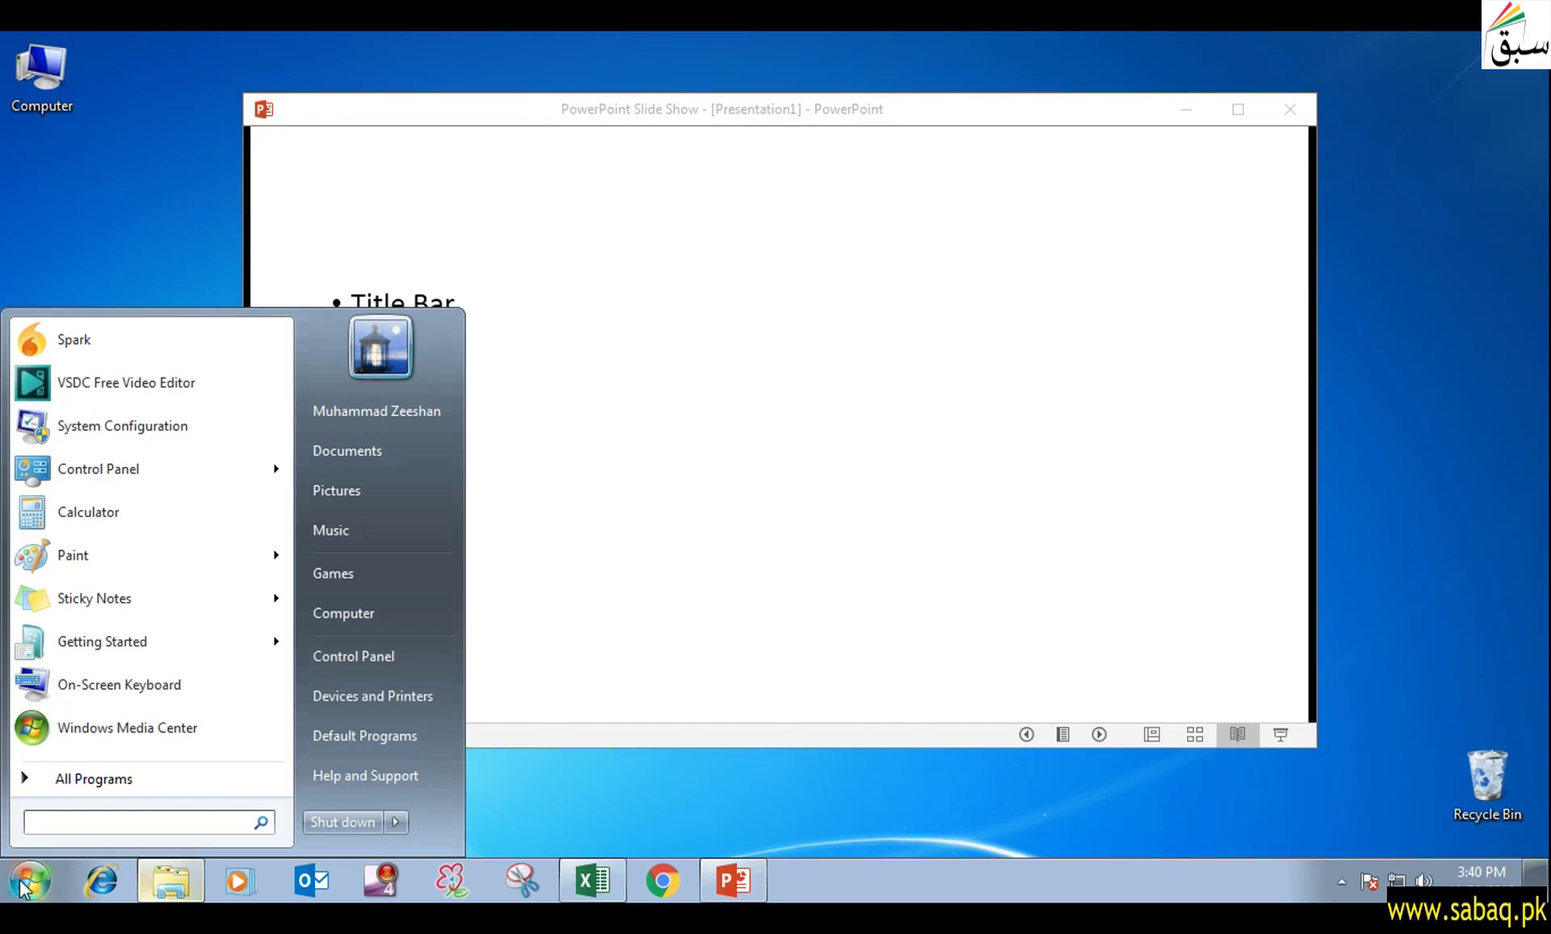
pyautogui.click(95, 524)
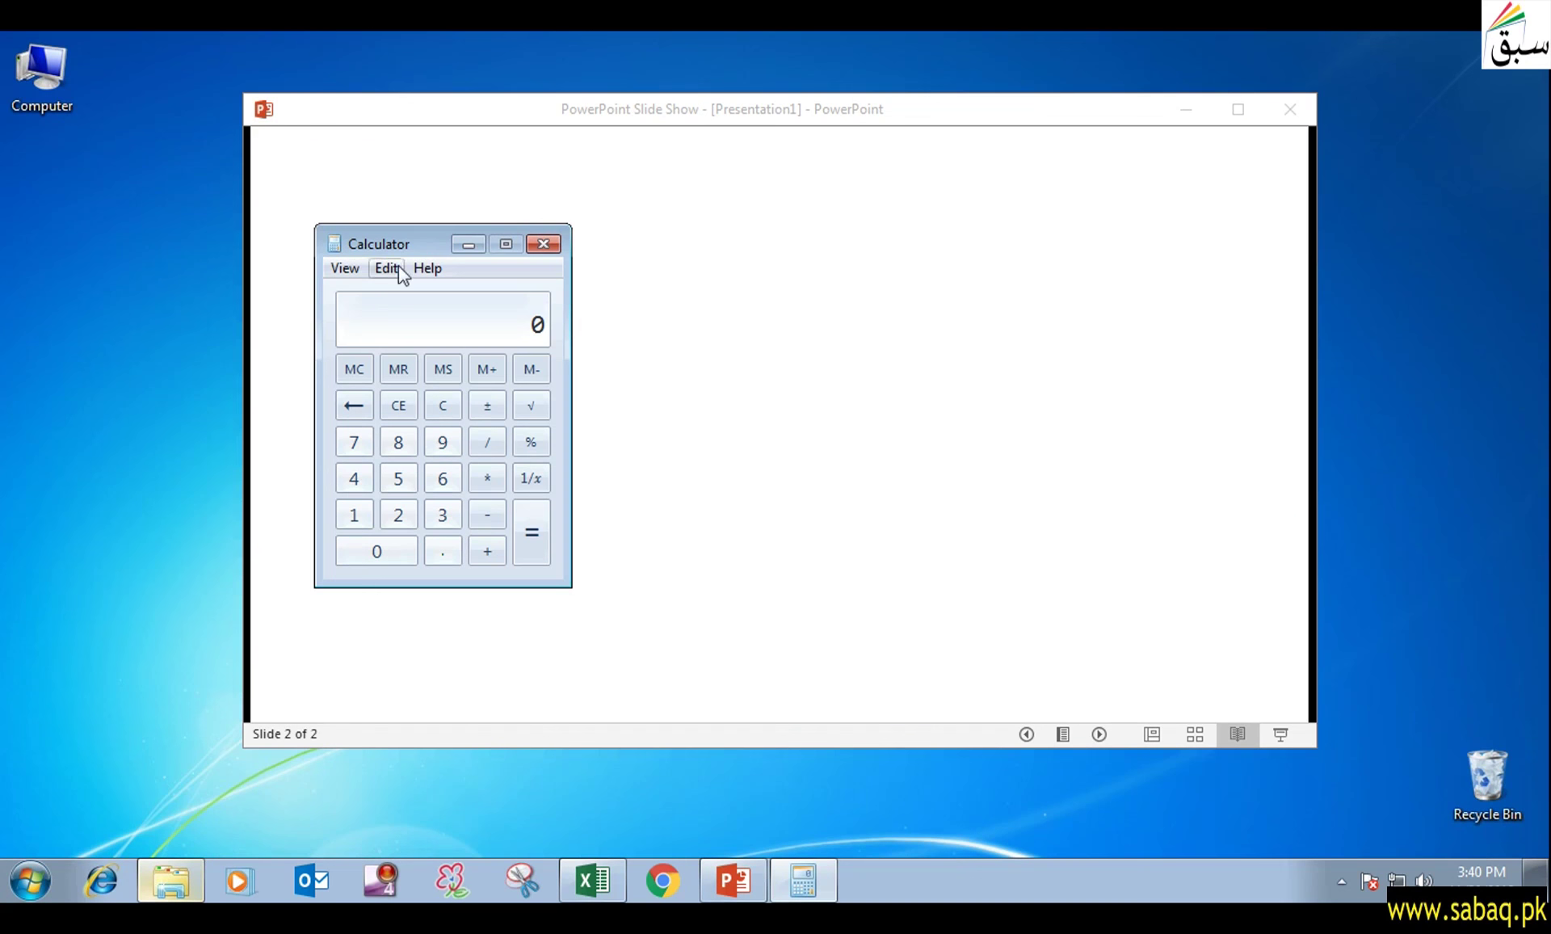
pyautogui.moveTo(431, 241); pyautogui.dragTo(824, 179)
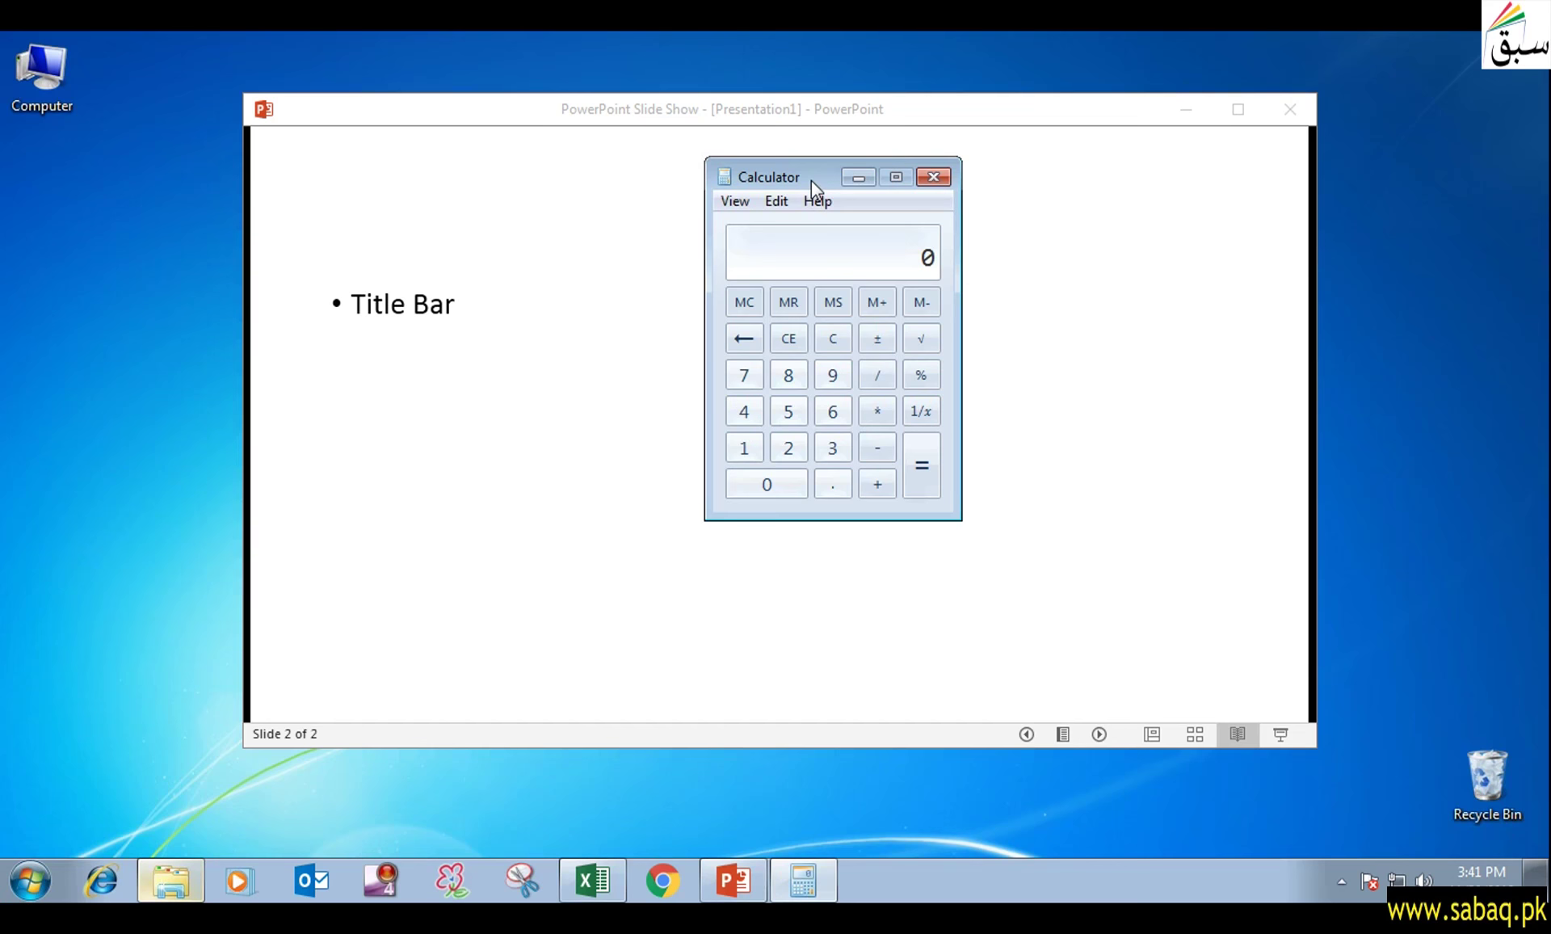
# - Launch Paint to view the title bar of its untitled drawing, and close it
pyautogui.click(16, 893)
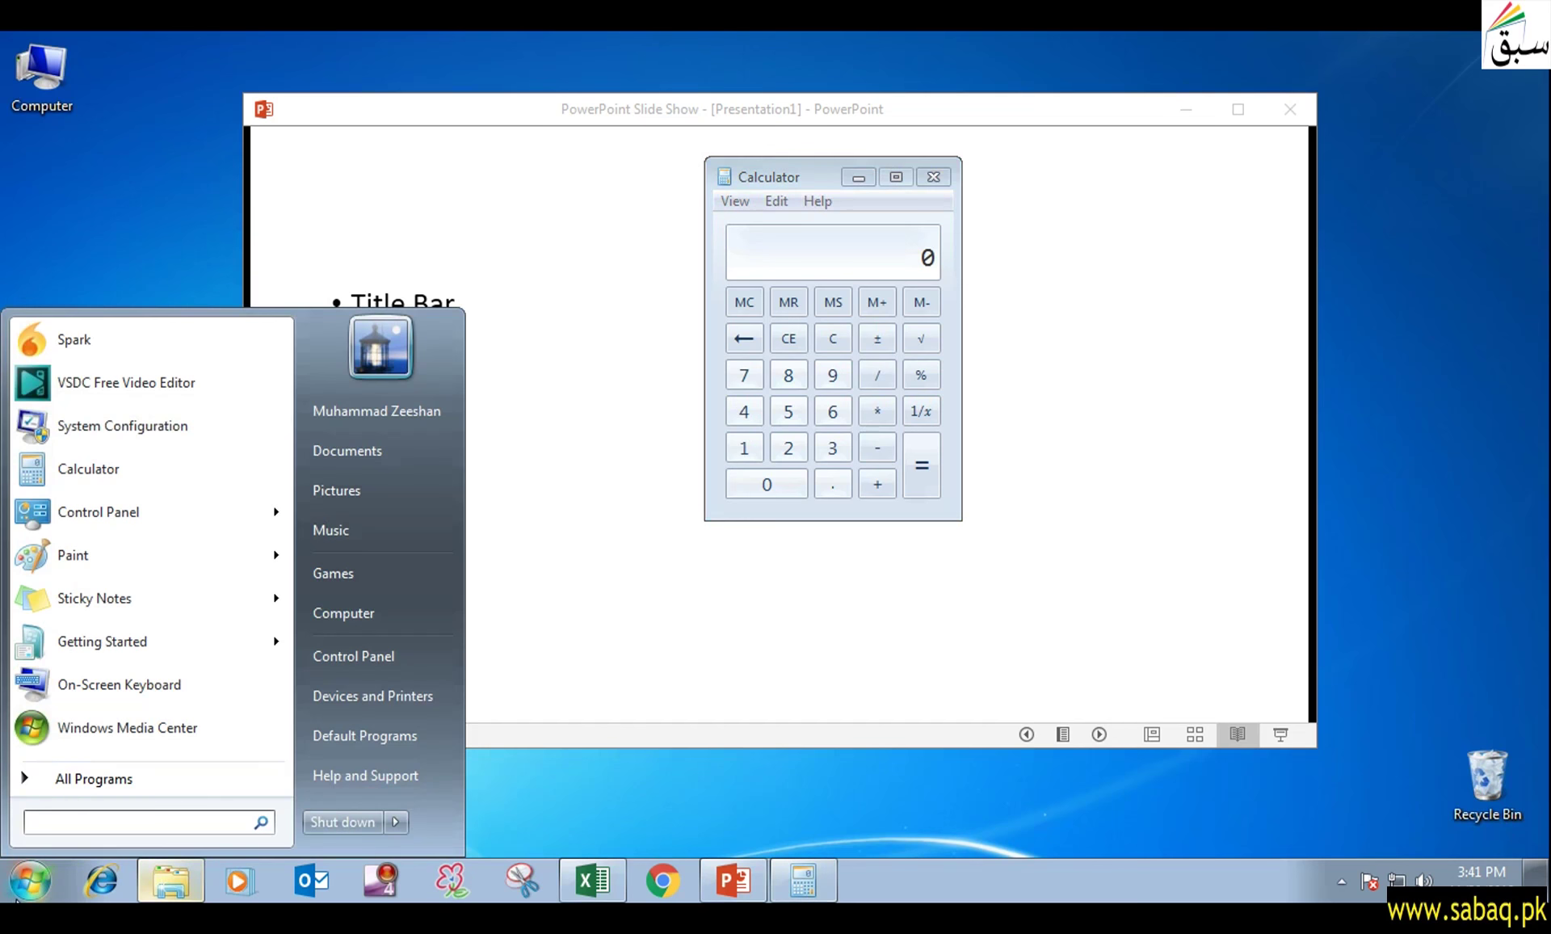
pyautogui.click(118, 557)
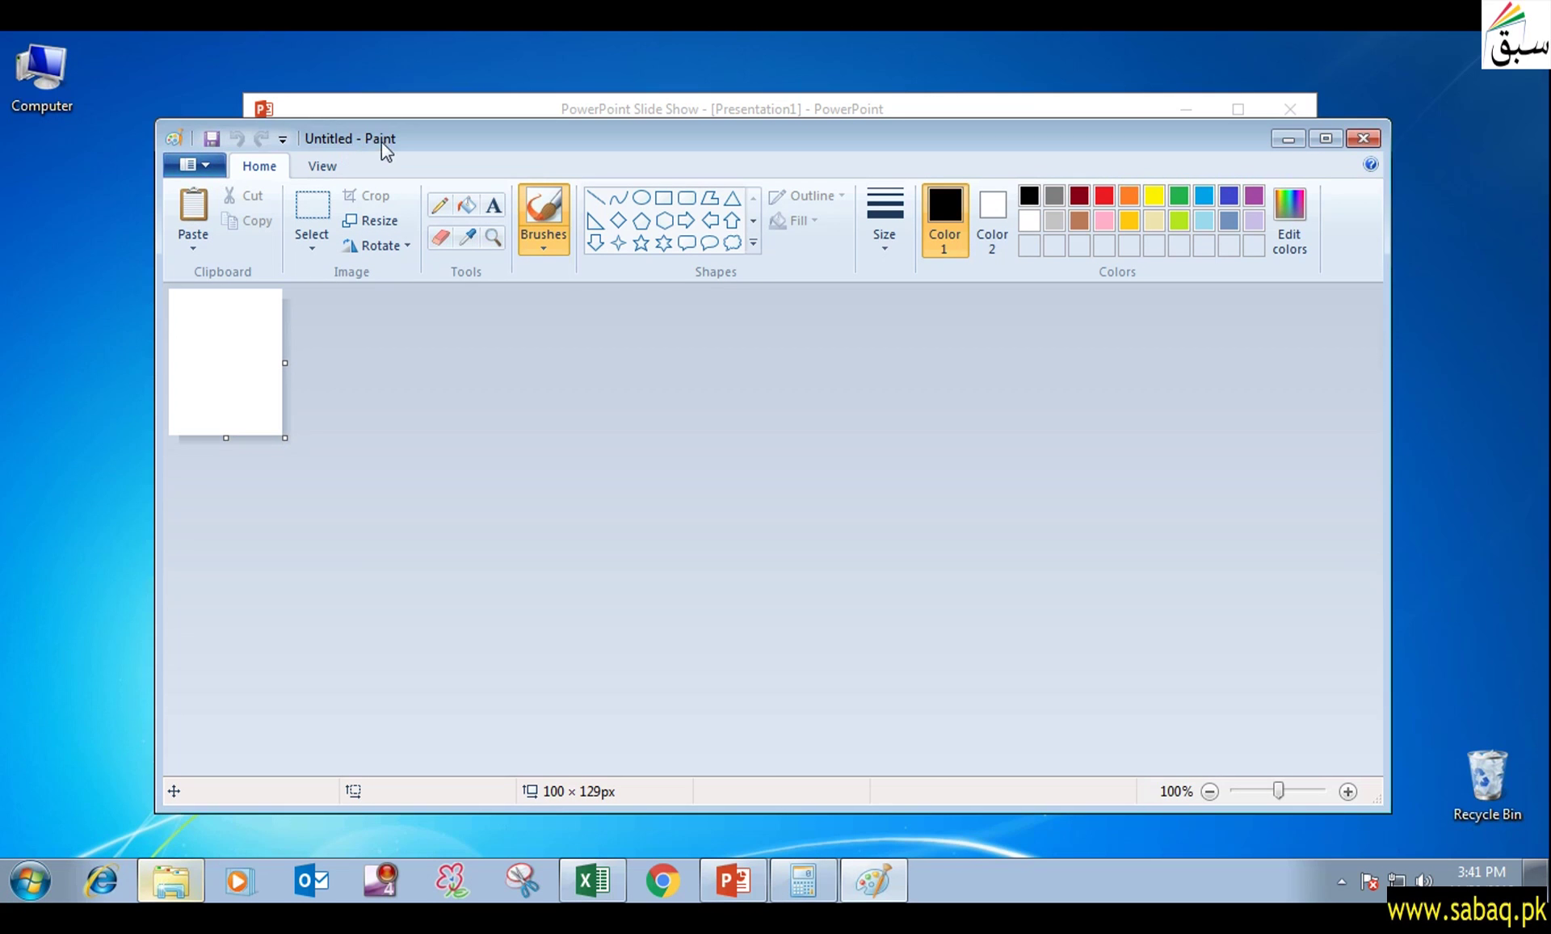
pyautogui.click(1362, 138)
# - Launch Chess Titans from the Games folder of installed programs to view its title bar, and close it
pyautogui.click(30, 880)
pyautogui.click(133, 780)
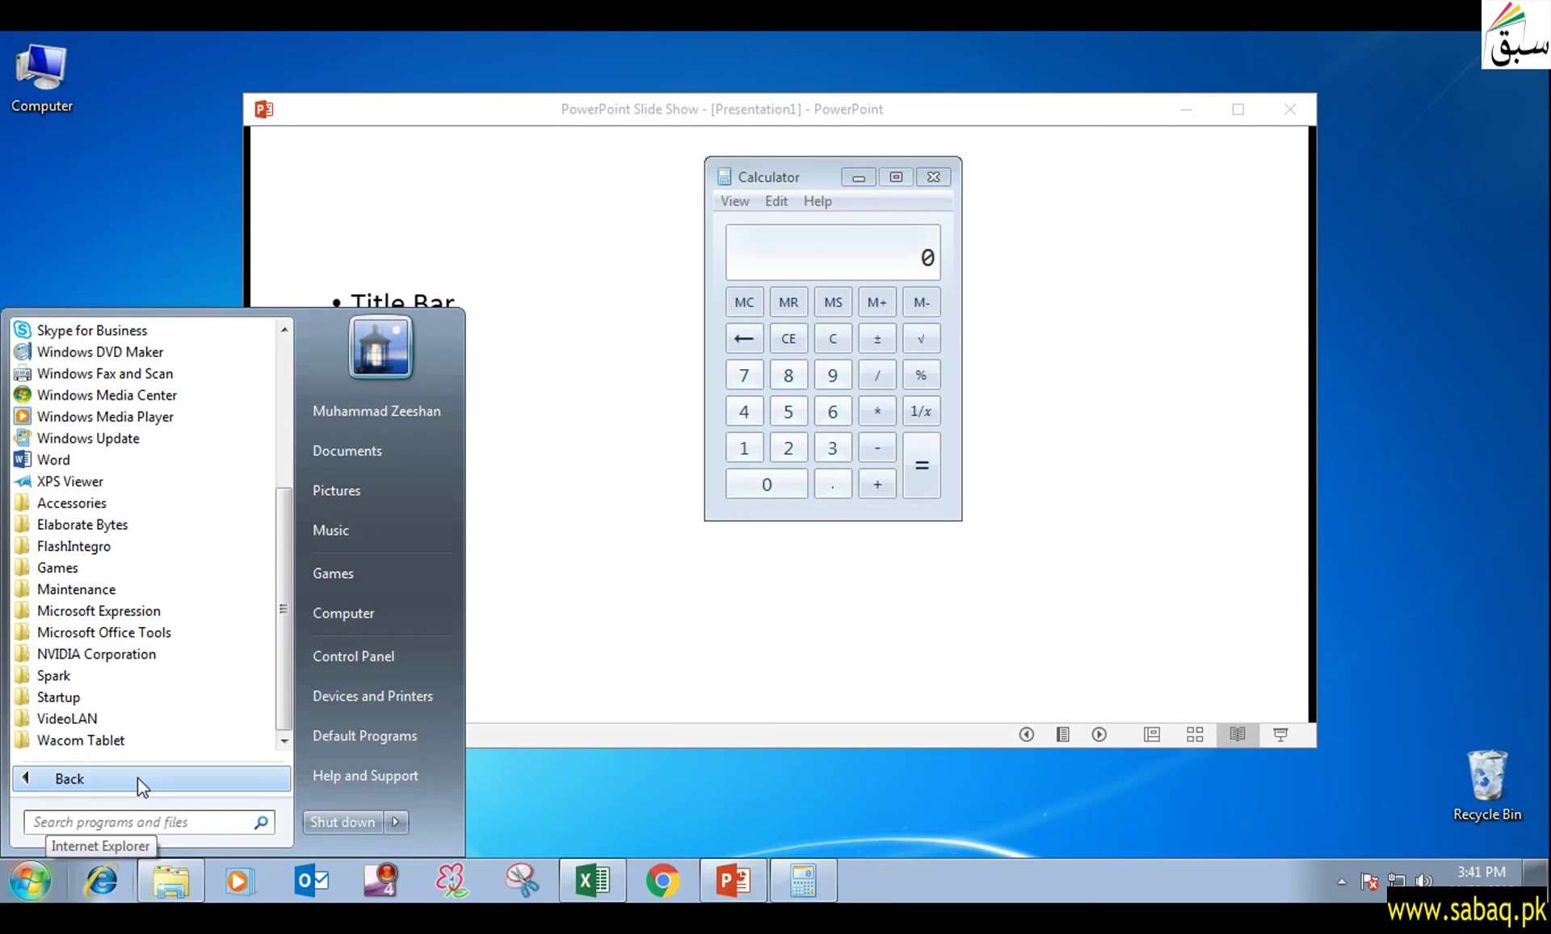
pyautogui.click(154, 568)
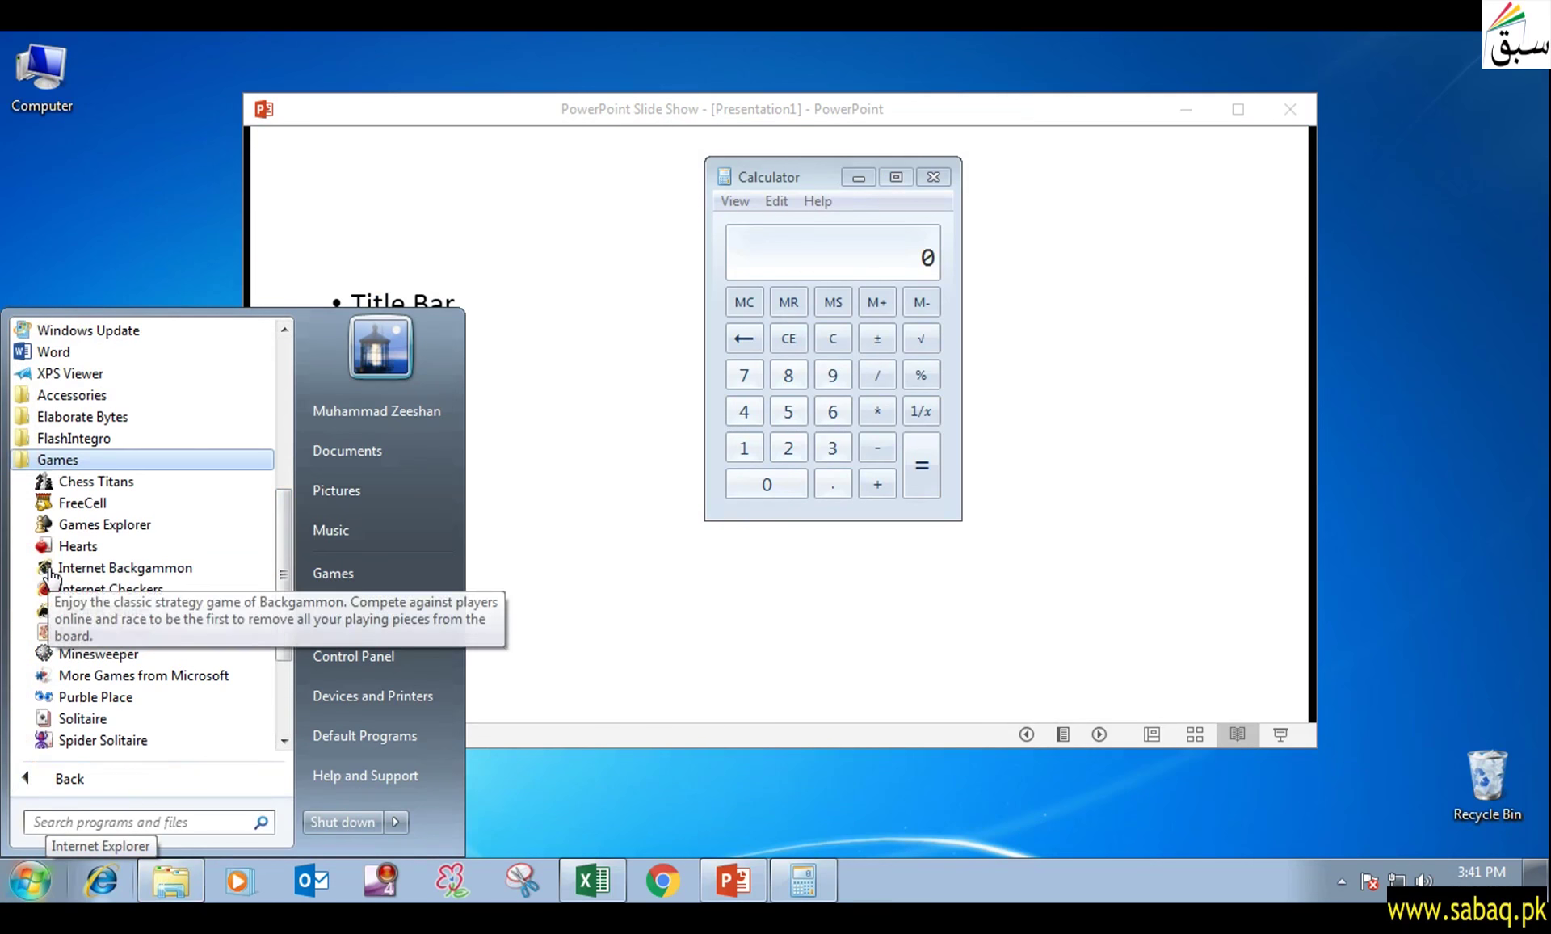
pyautogui.click(97, 482)
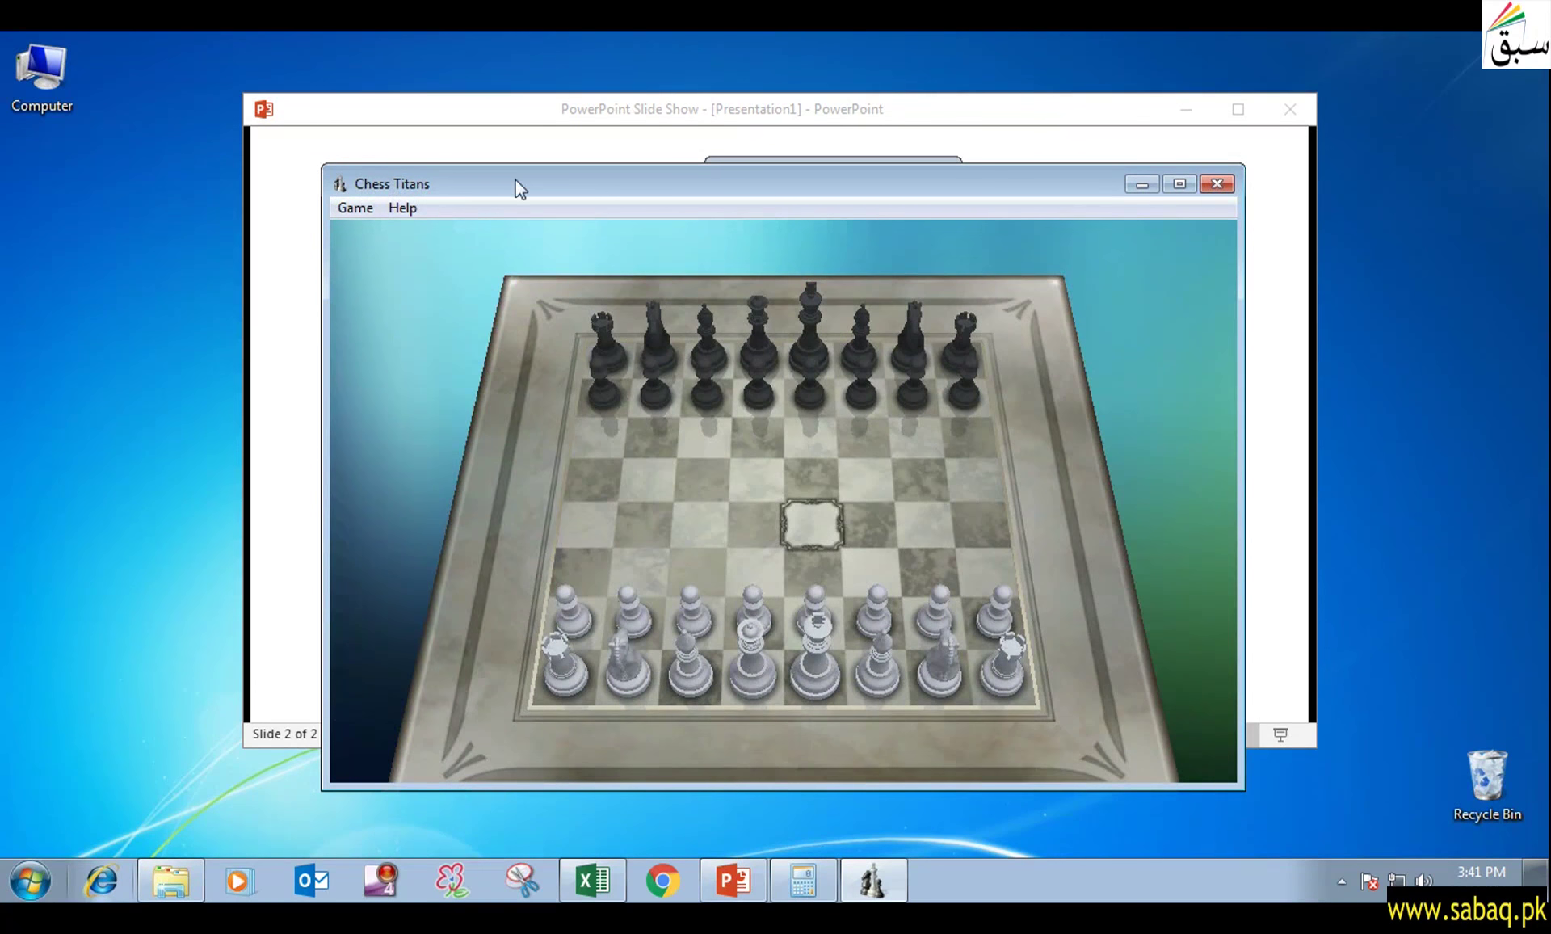
pyautogui.click(1213, 188)
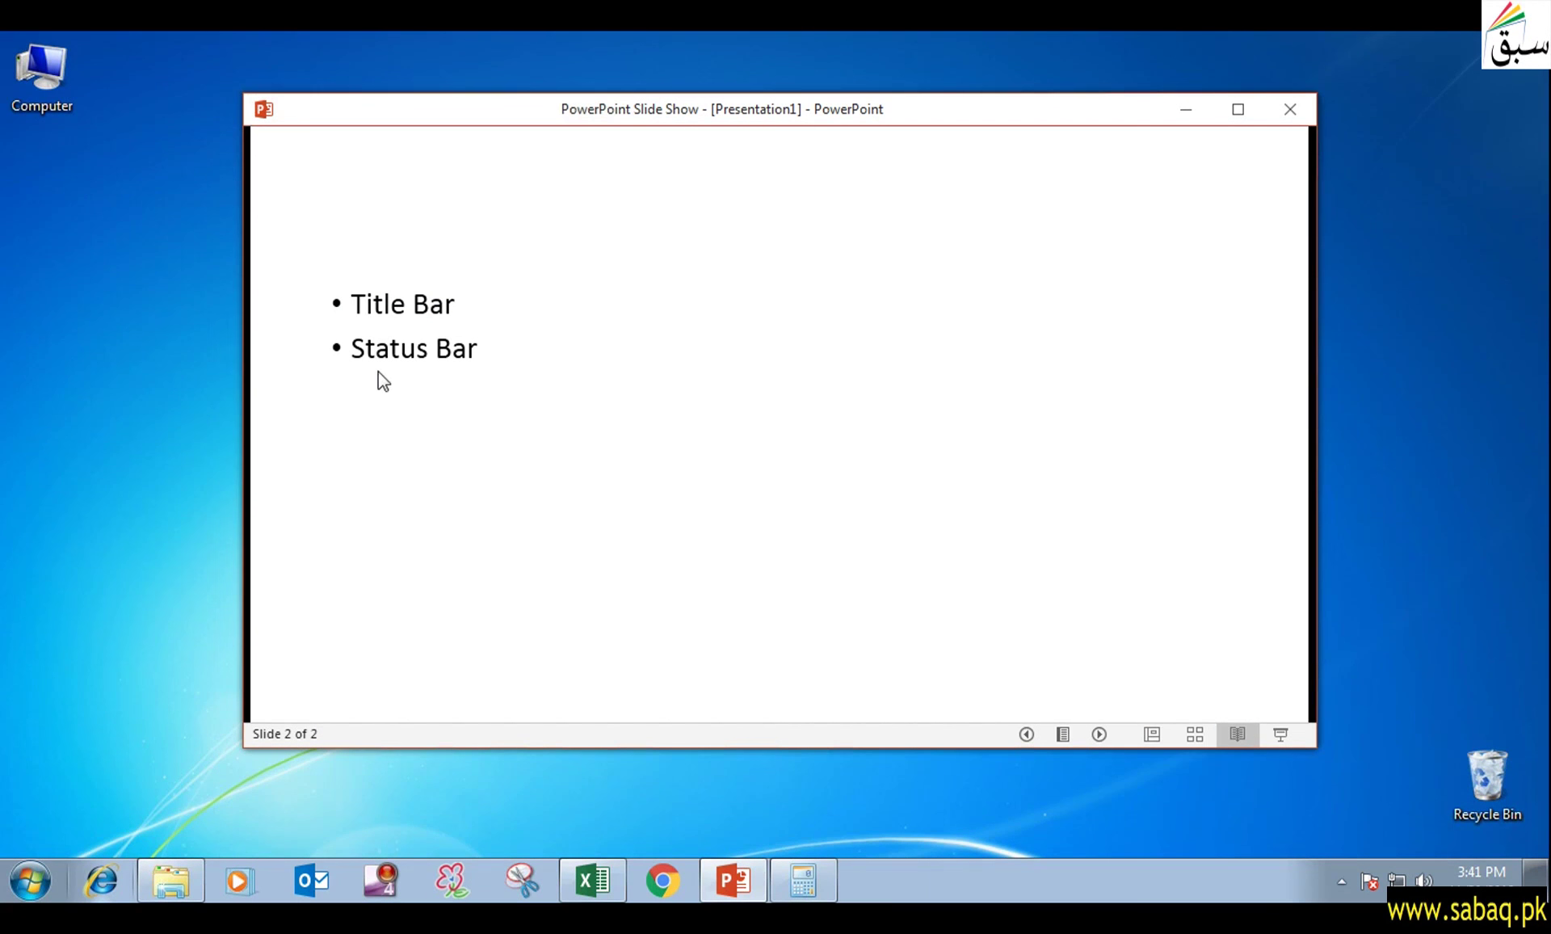
# - Restore the Computer window, view the status details of Local Disk (D:), and open Official Data (E:)
pyautogui.click(176, 877)
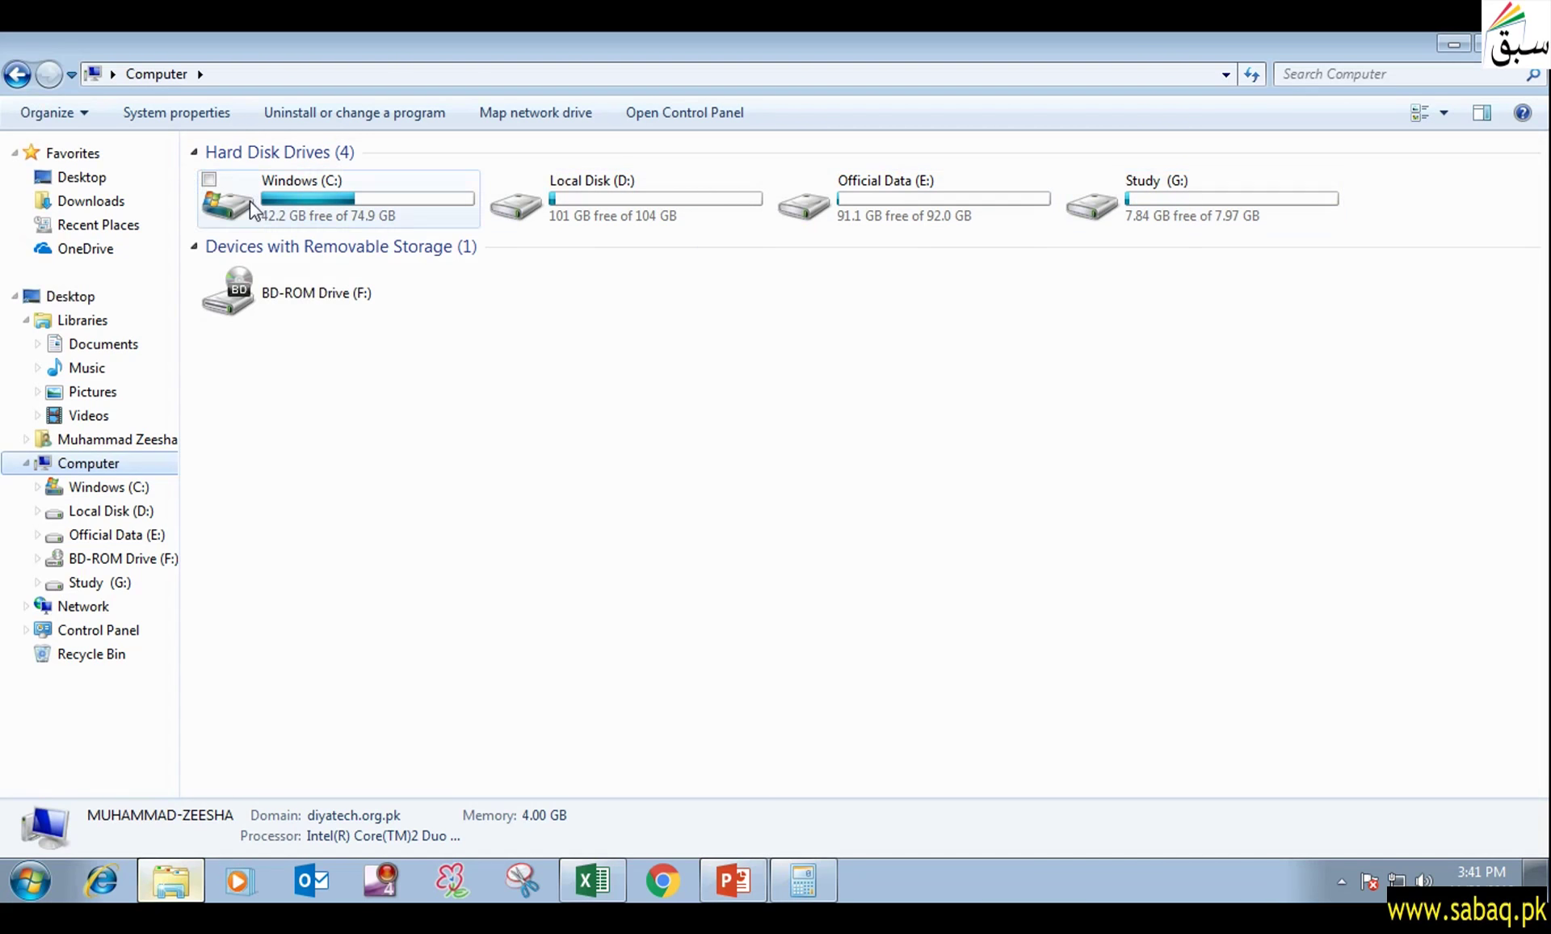
pyautogui.click(674, 216)
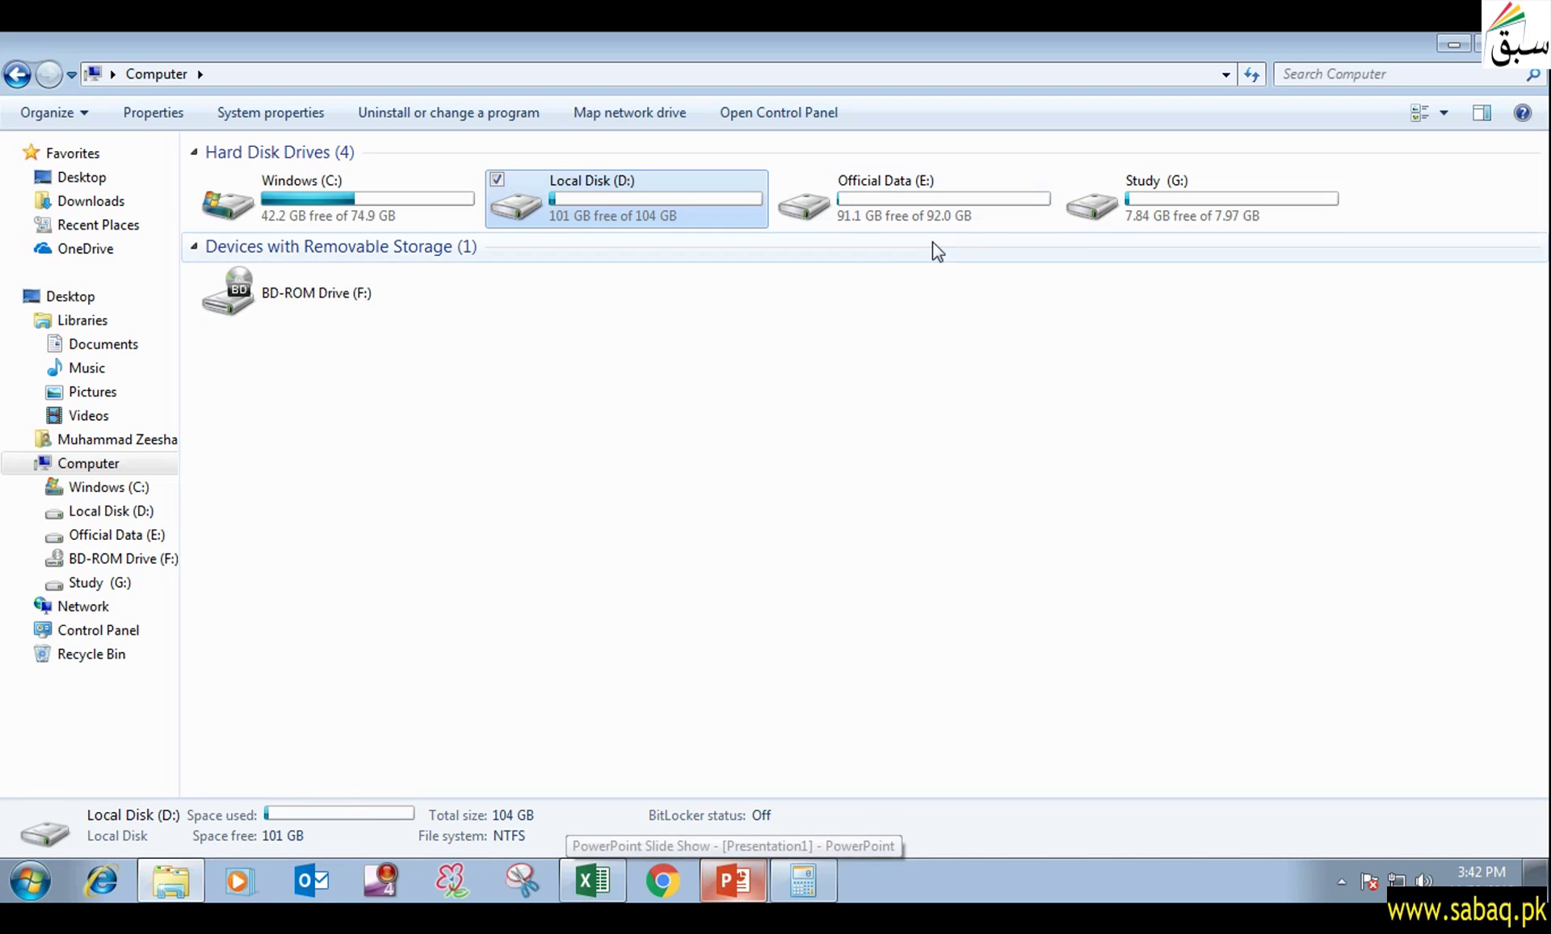
pyautogui.doubleClick(959, 216)
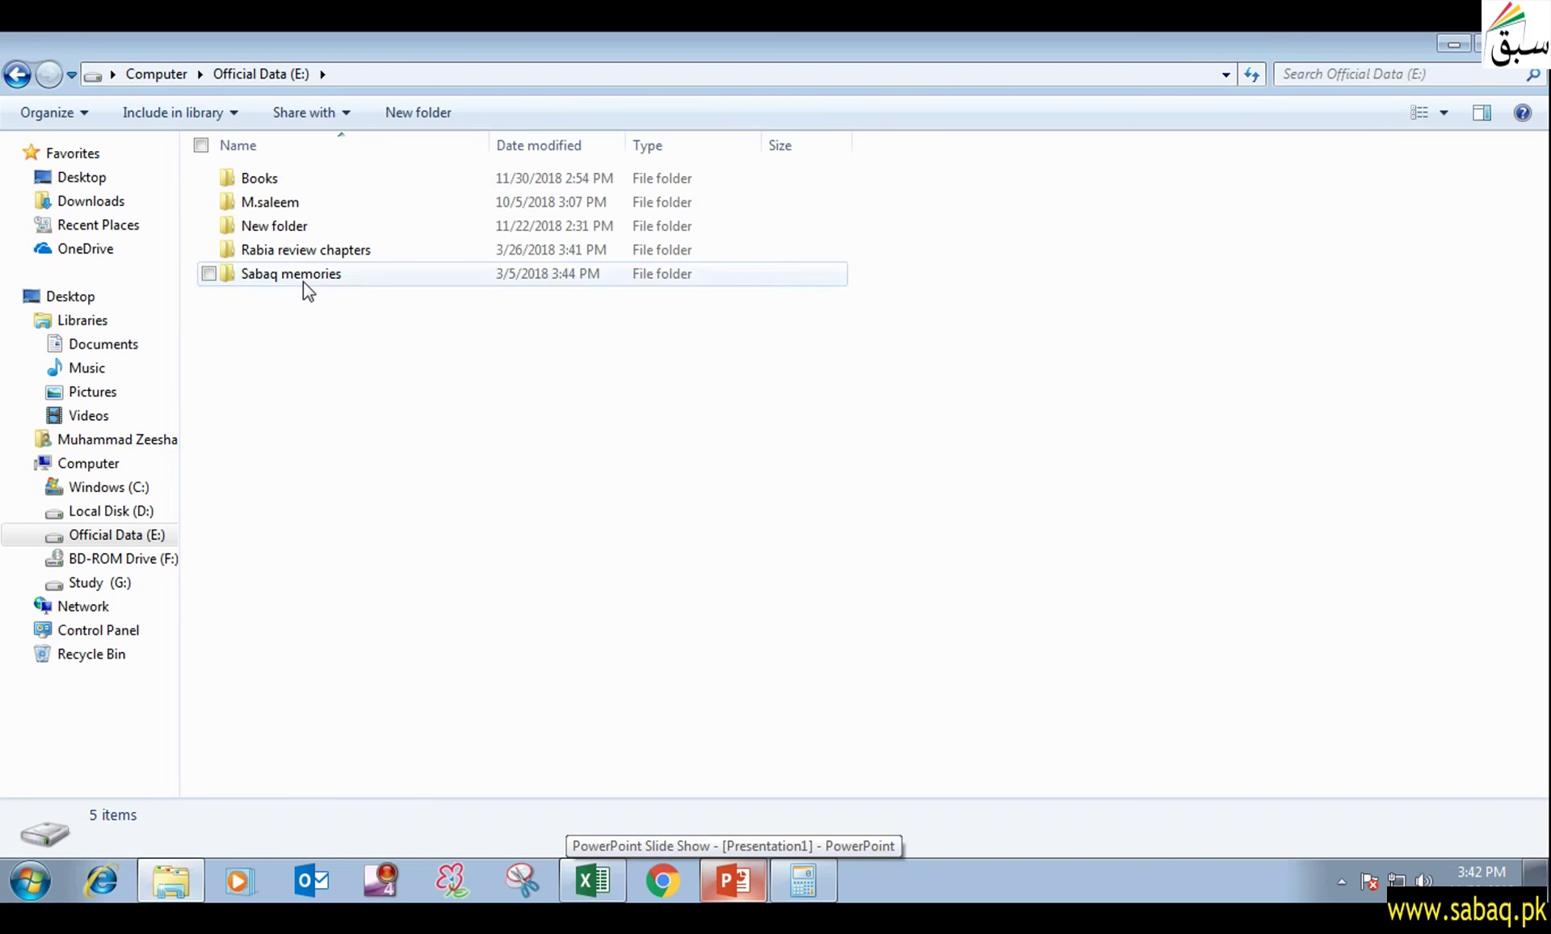
# - View the status details of the first two folders, then open Books and view those of Lesson no 1
pyautogui.click(316, 181)
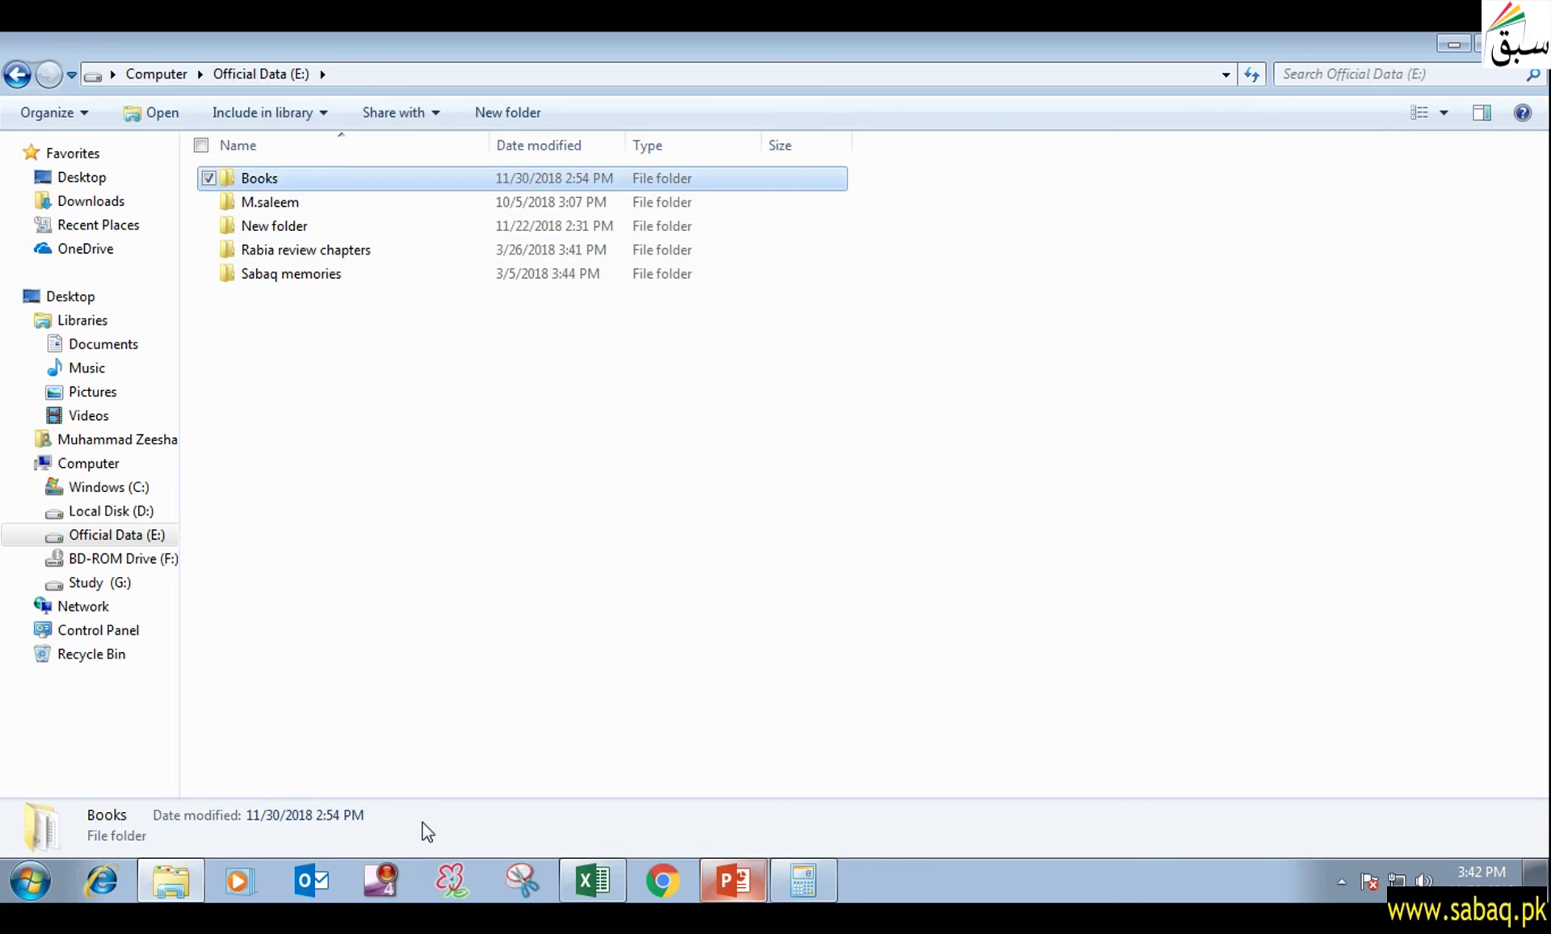
pyautogui.click(356, 211)
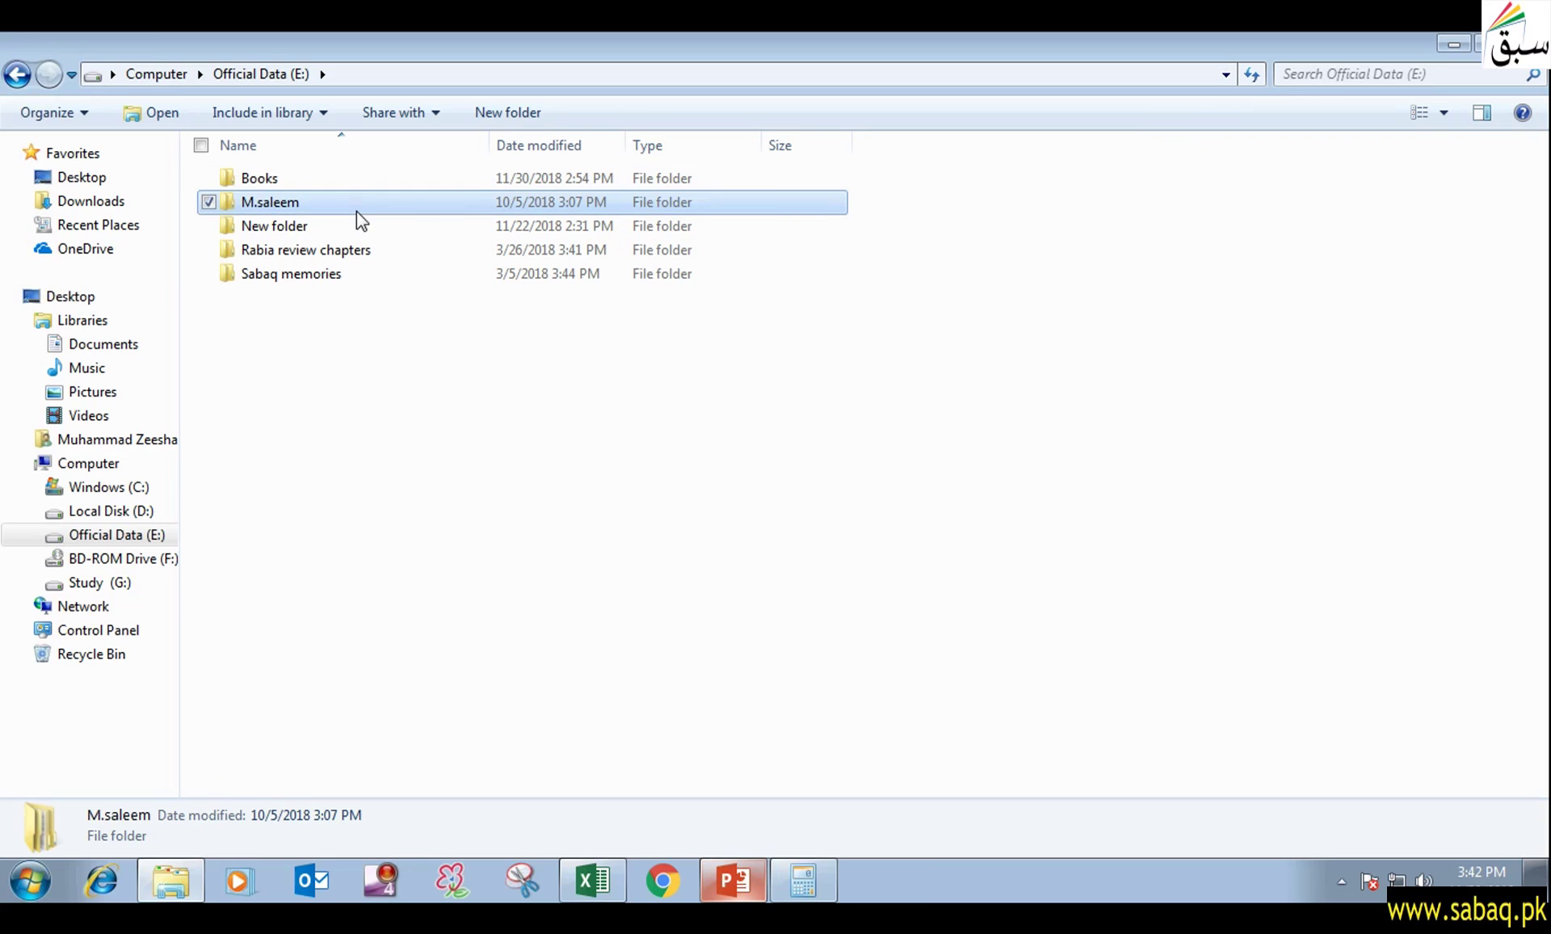
pyautogui.doubleClick(339, 175)
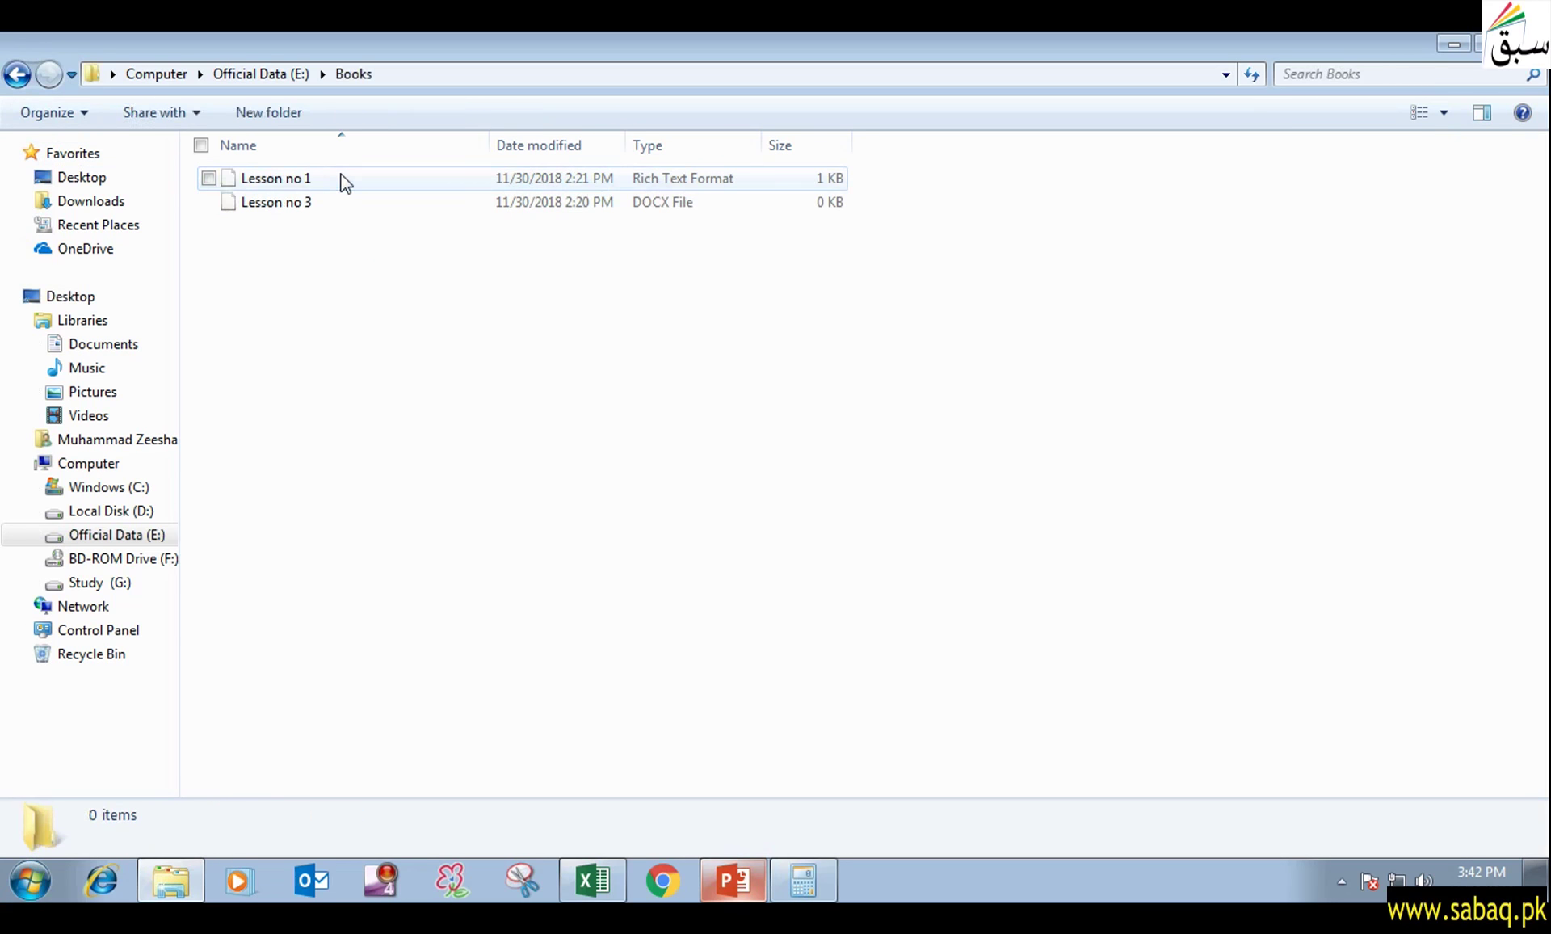
pyautogui.click(289, 176)
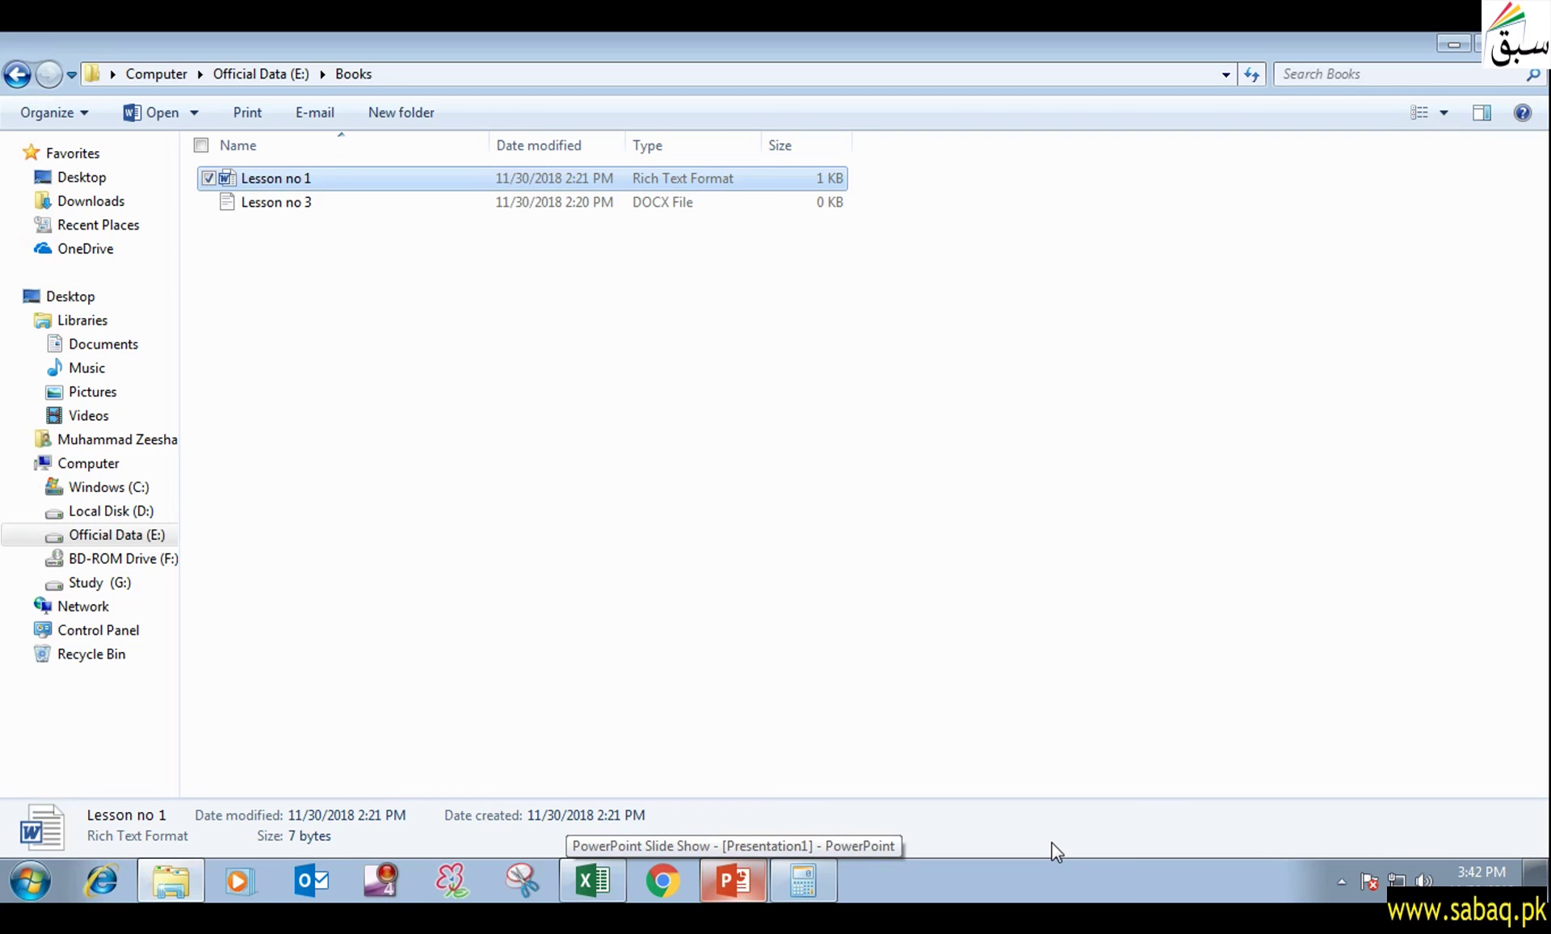
# - Minimize the Explorer window and advance the slide show to the Scroll Bar bullet
pyautogui.click(1442, 42)
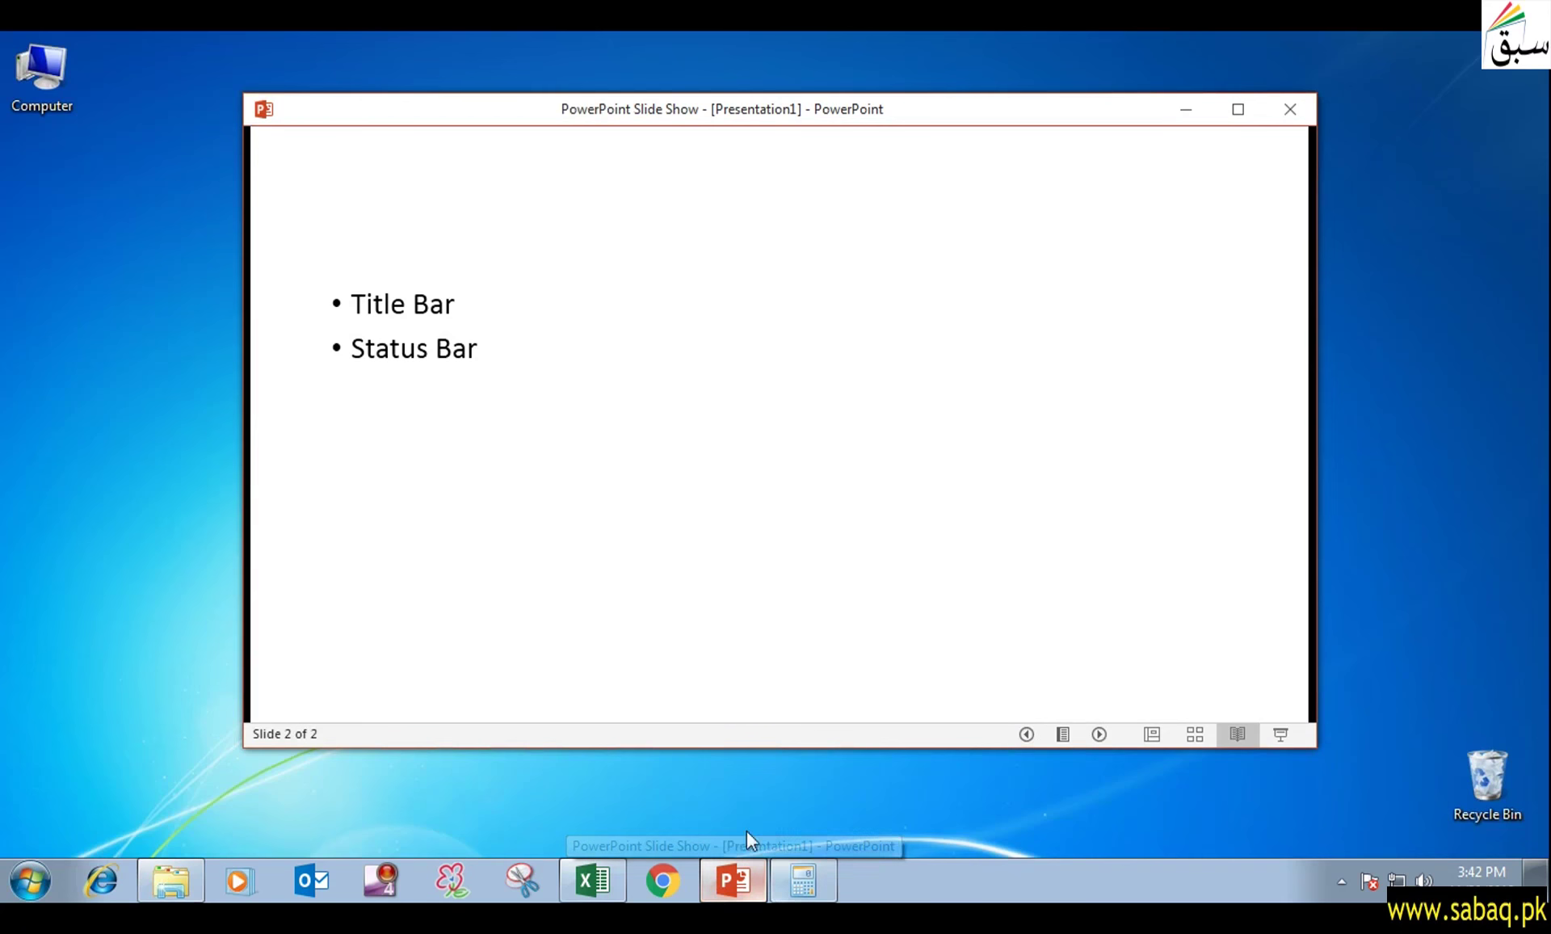
pyautogui.click(713, 683)
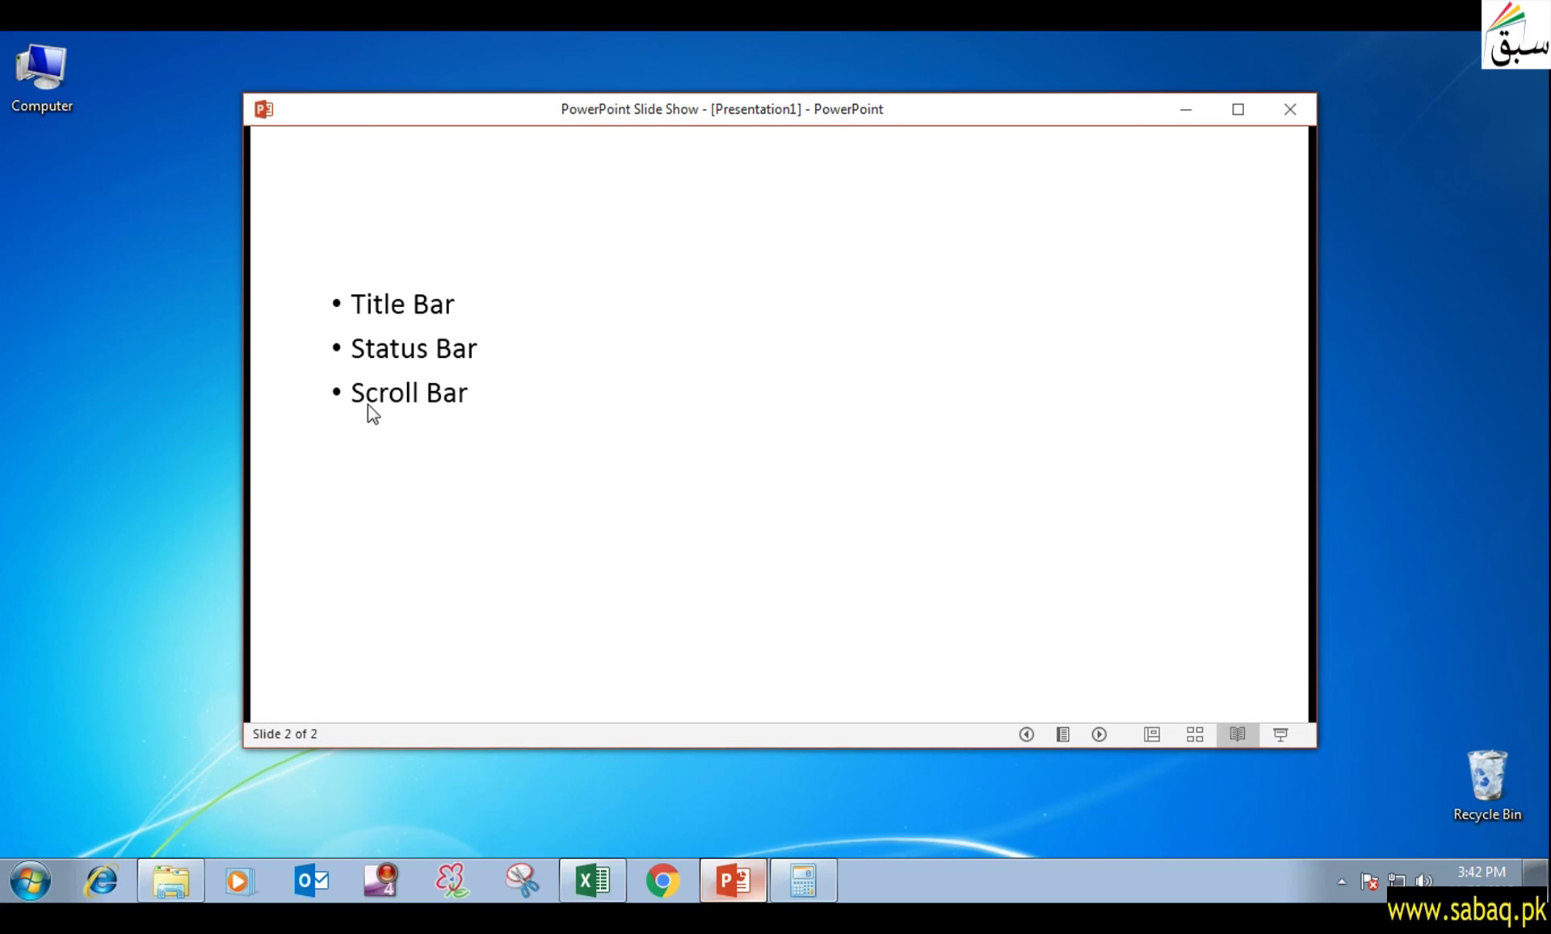
# - Restore the Explorer window and go back from the Books folder to Libraries
pyautogui.click(175, 881)
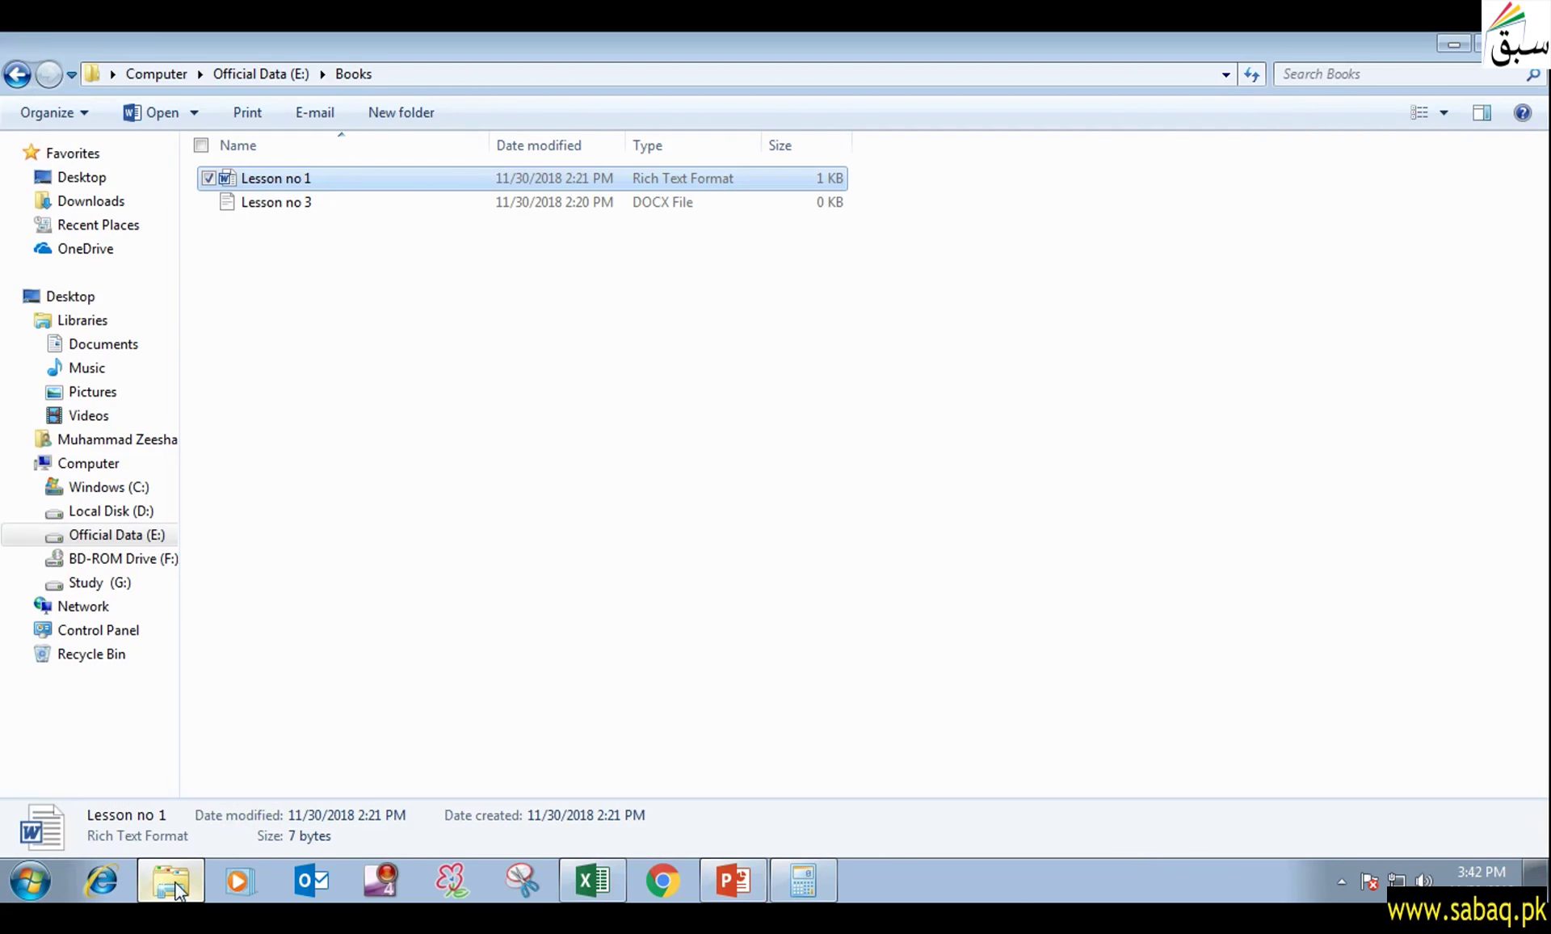
pyautogui.click(18, 75)
pyautogui.click(17, 75)
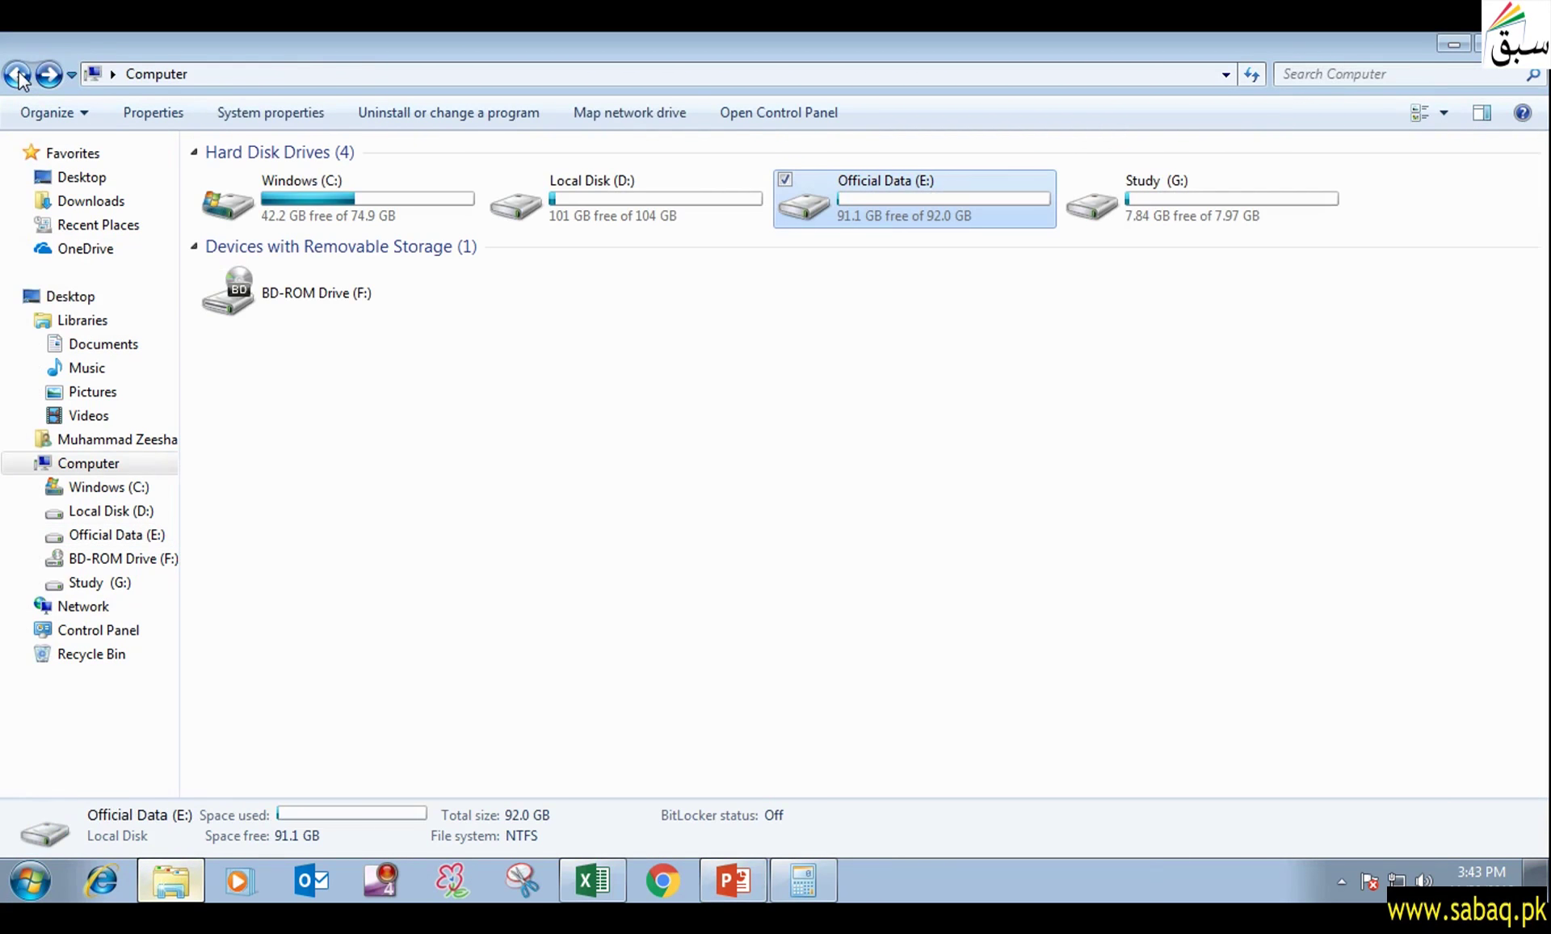
pyautogui.click(18, 75)
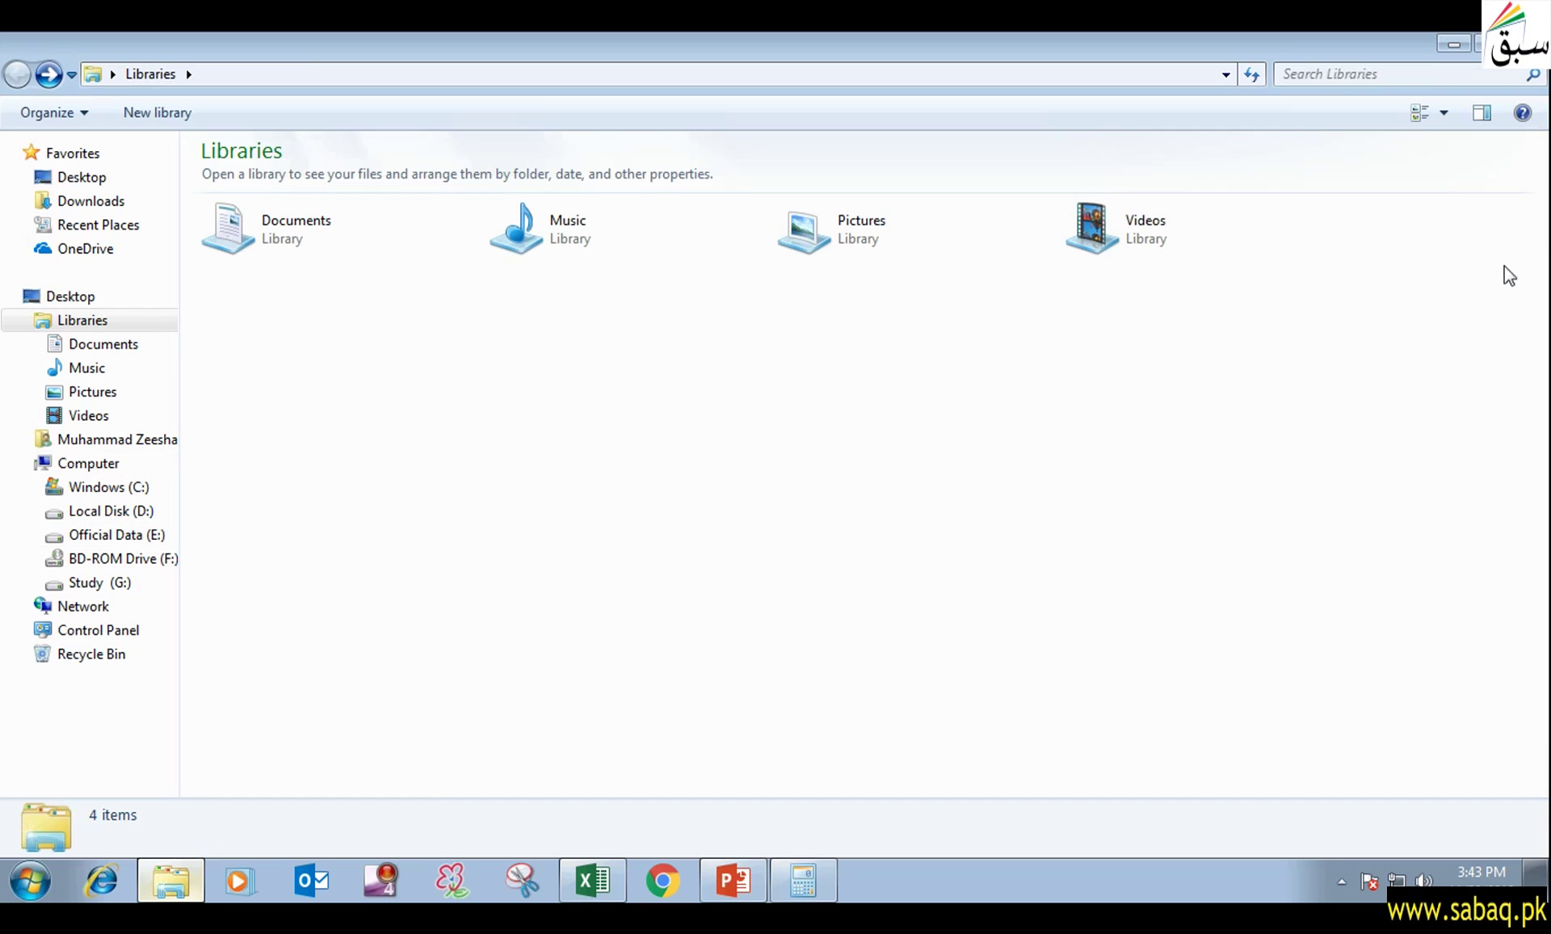
# - Browse the Pictures and Videos libraries, ending on the Pictures library
pyautogui.click(134, 394)
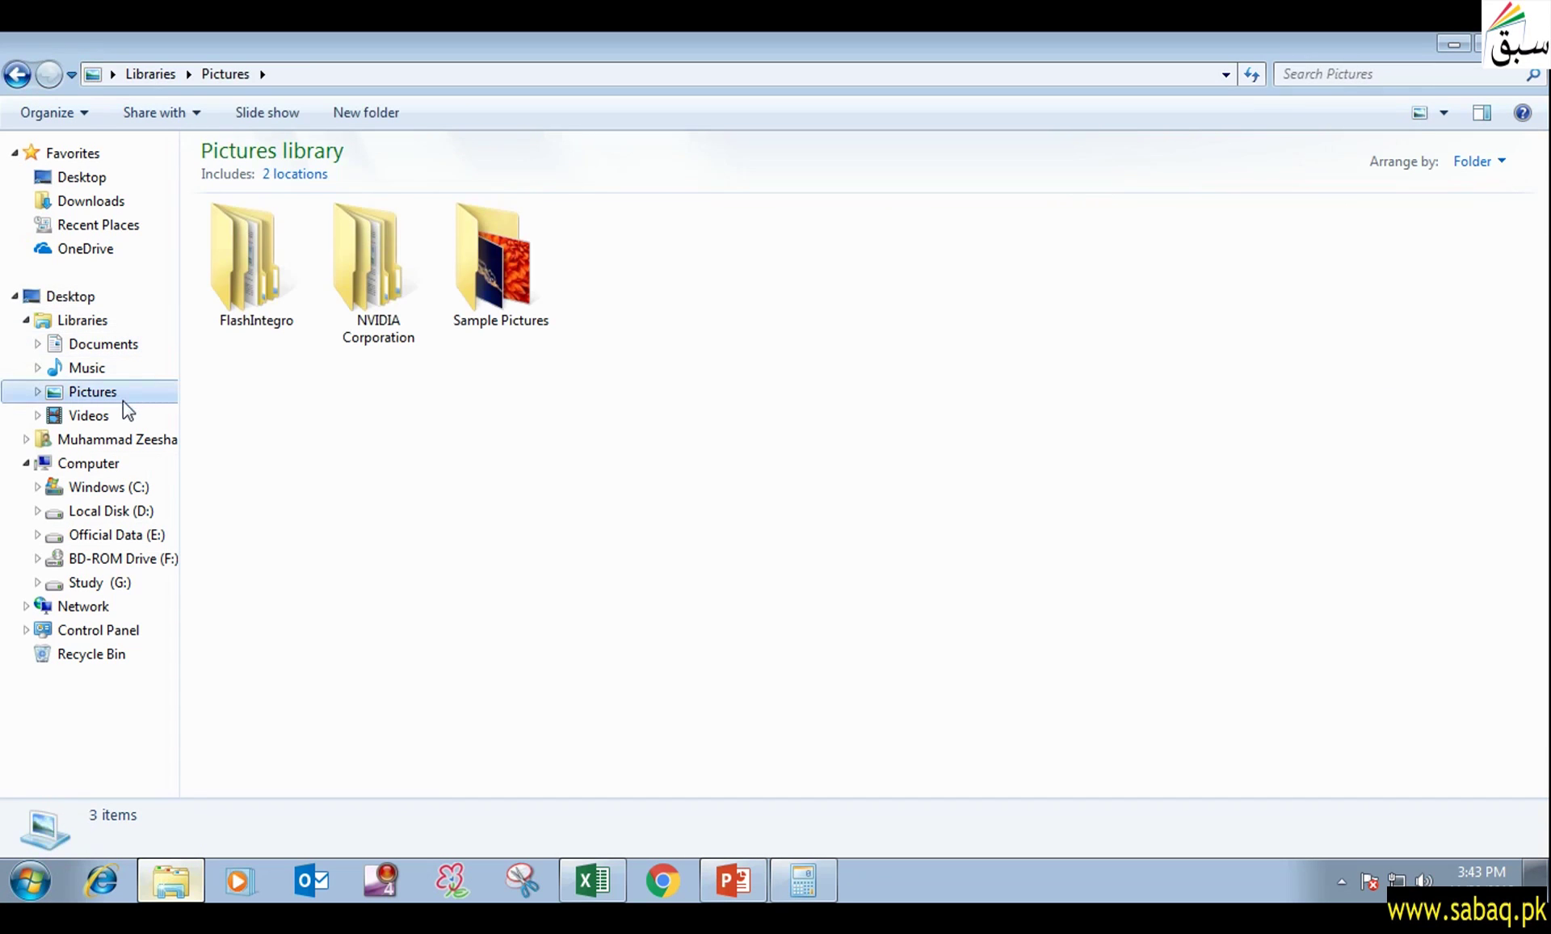
pyautogui.click(114, 417)
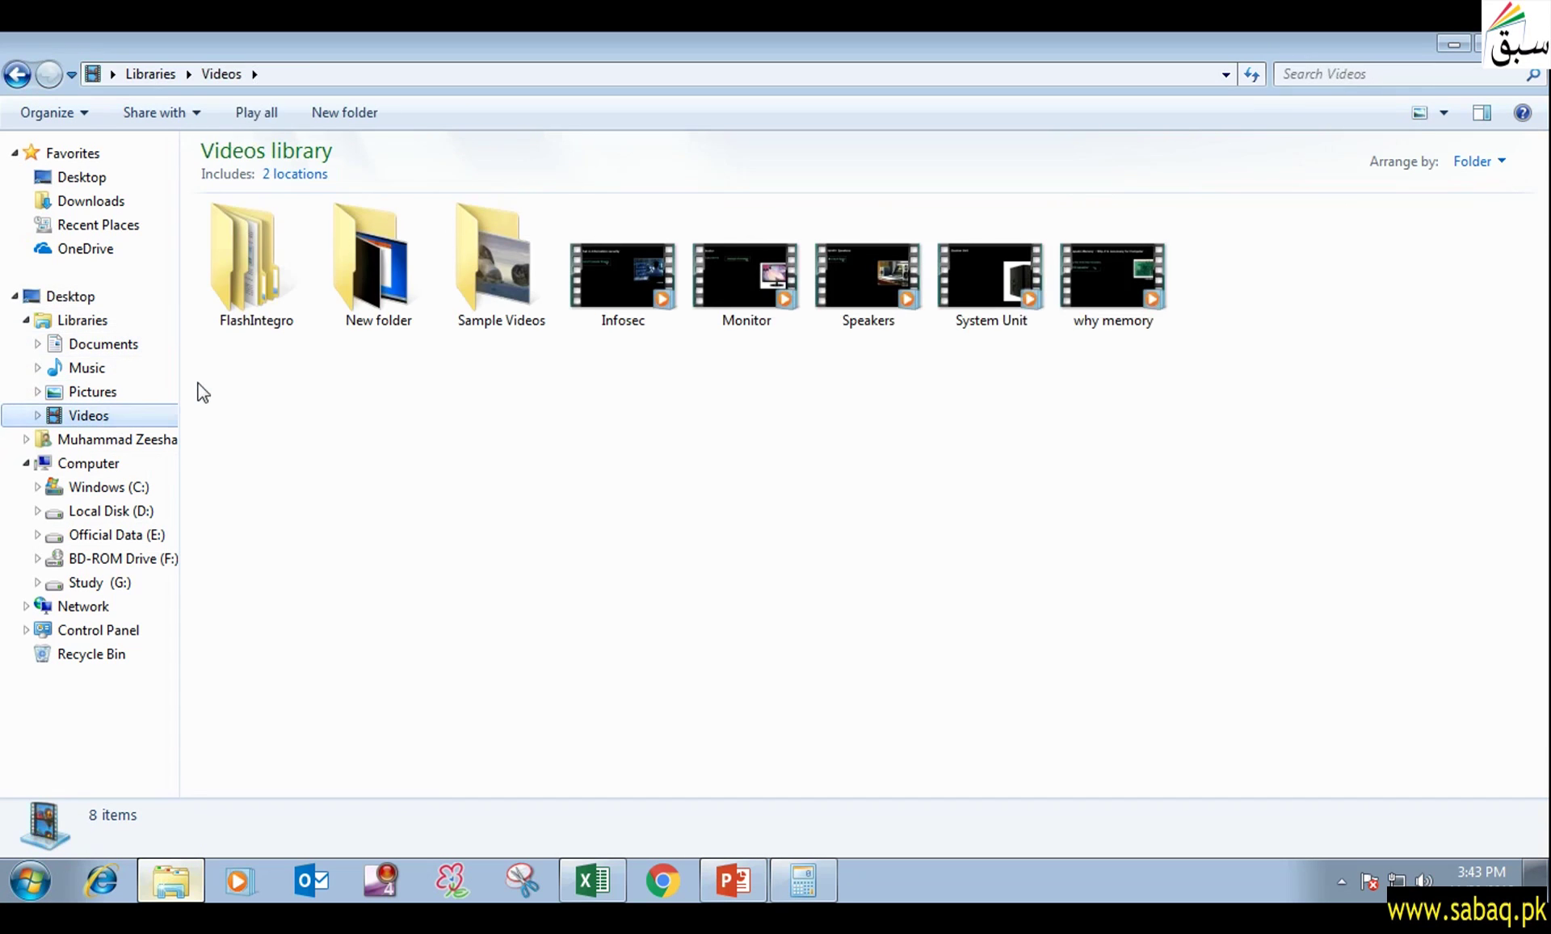
pyautogui.click(137, 391)
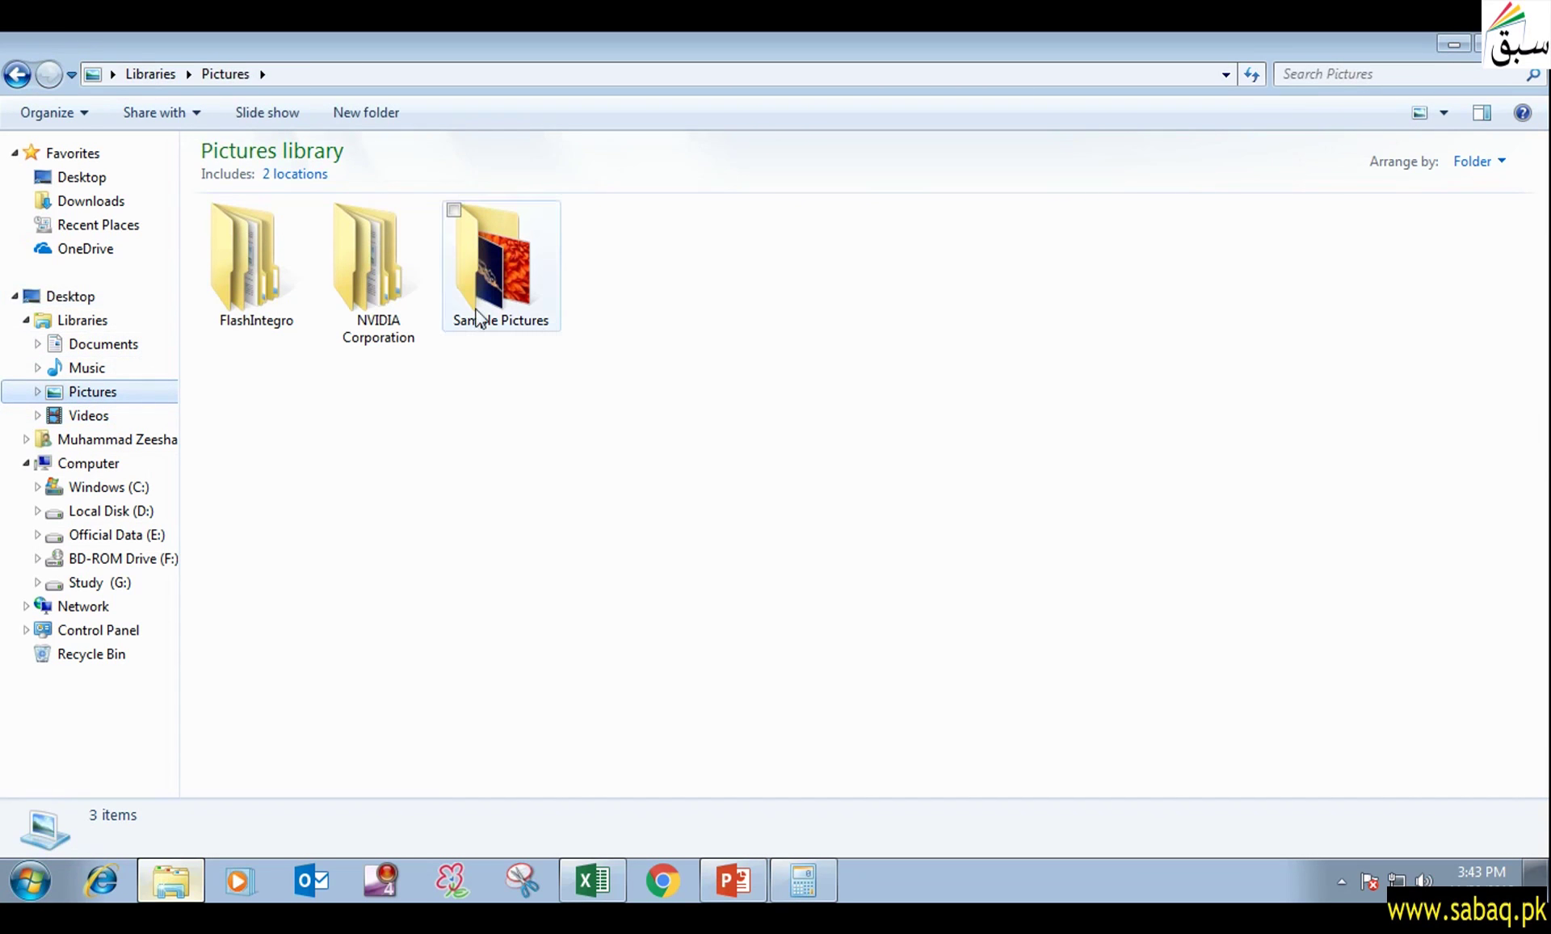
# - View the scroll bar in a Chrome window, then switch back to Explorer and open the Sample Pictures folder
pyautogui.click(664, 885)
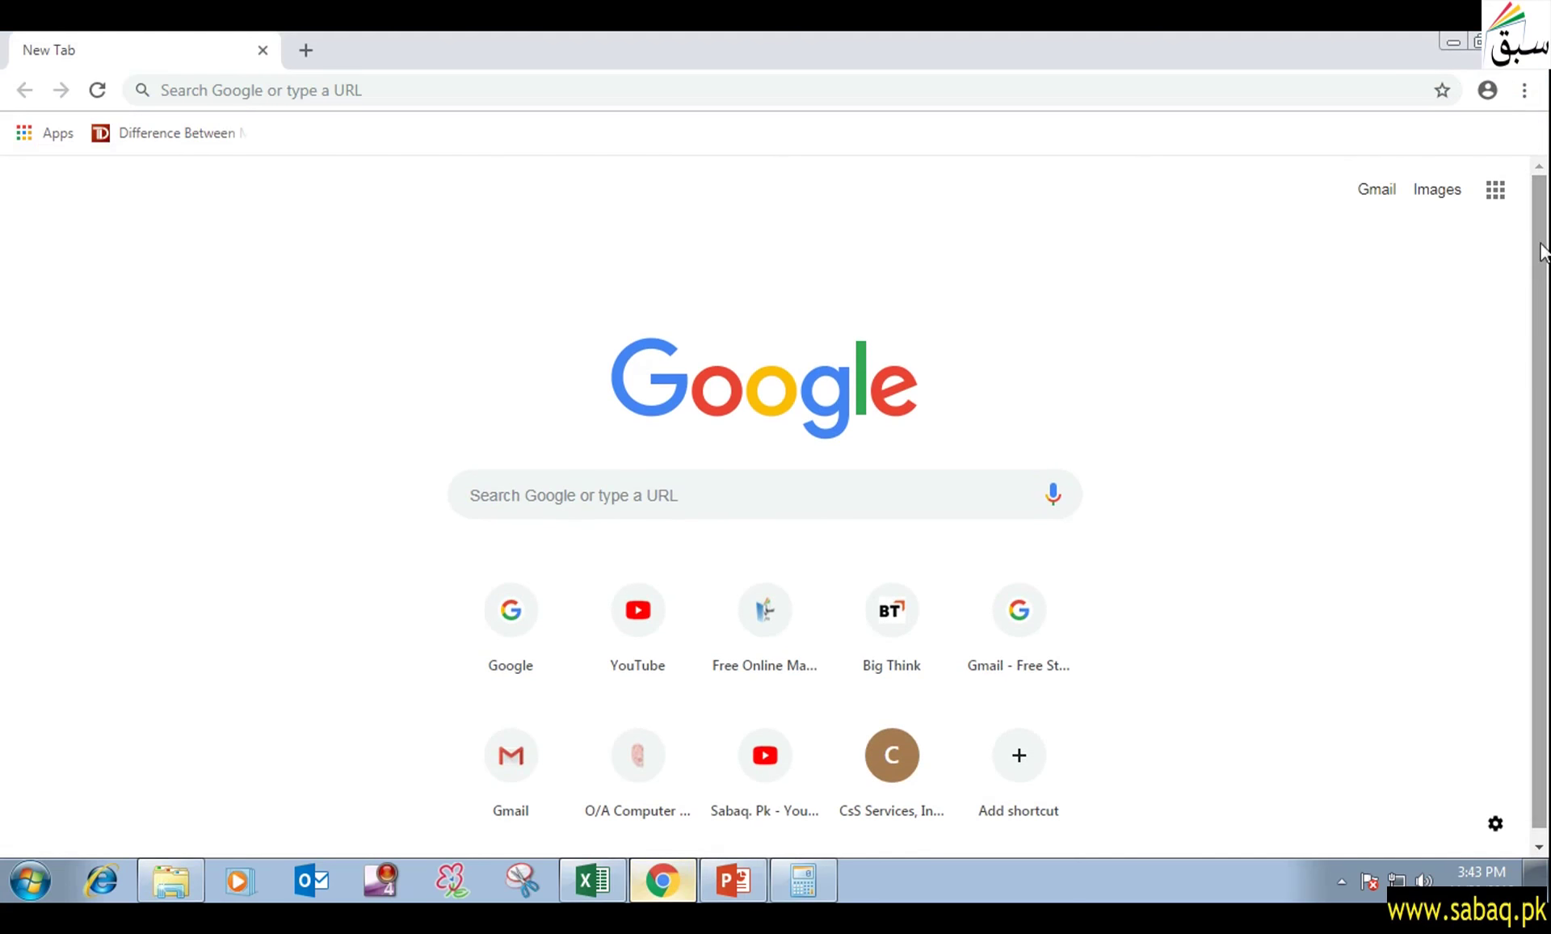
pyautogui.click(170, 880)
pyautogui.click(532, 225)
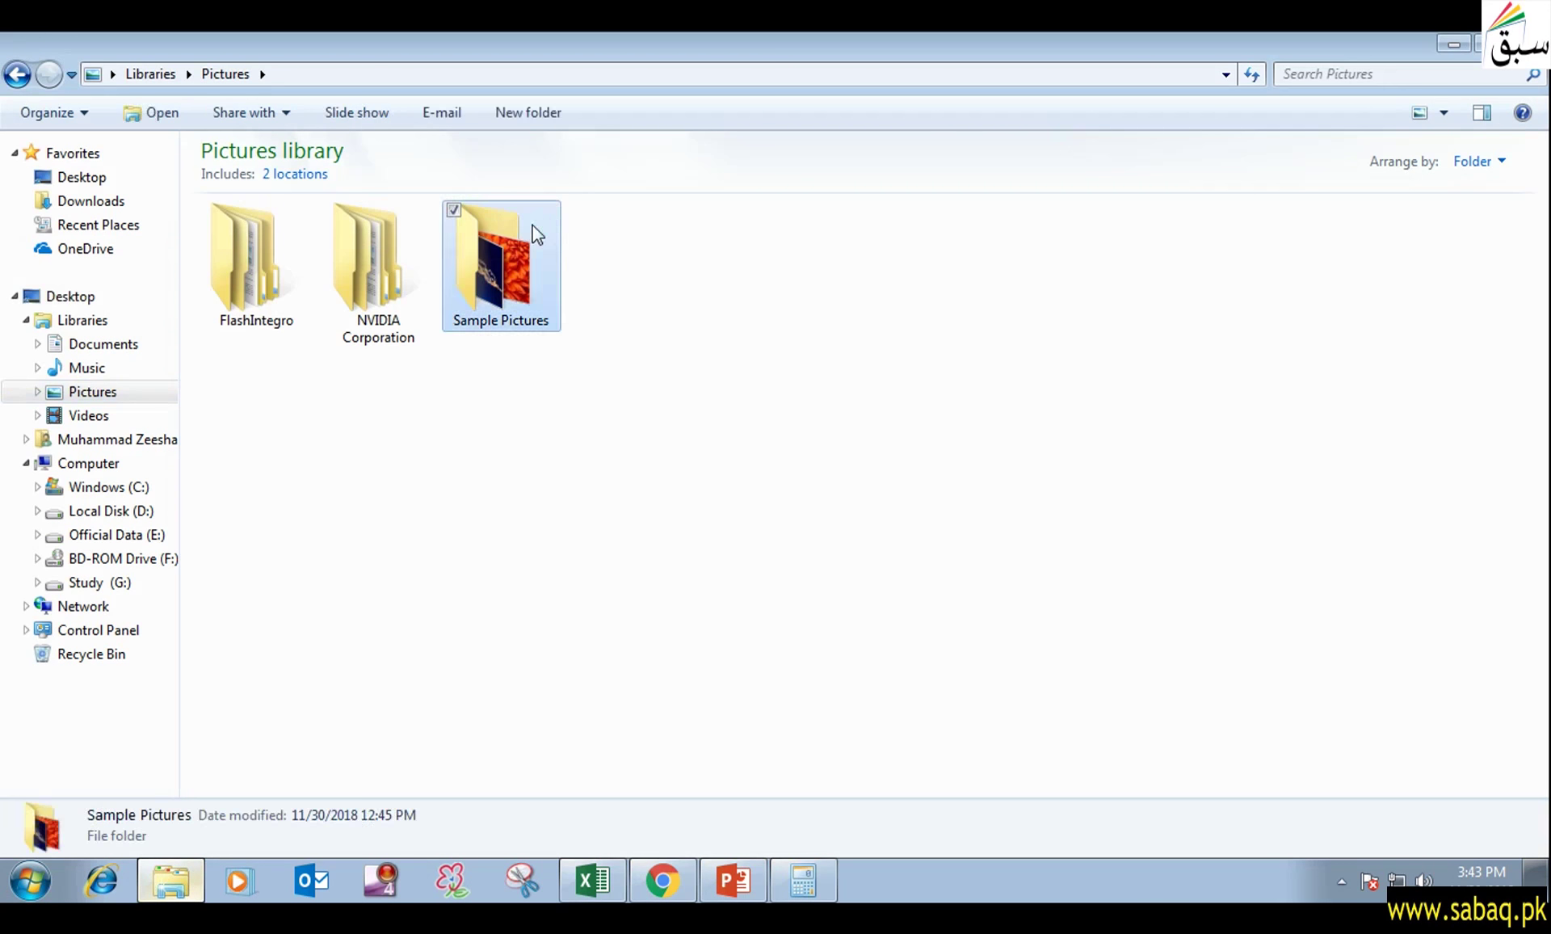
pyautogui.doubleClick(531, 224)
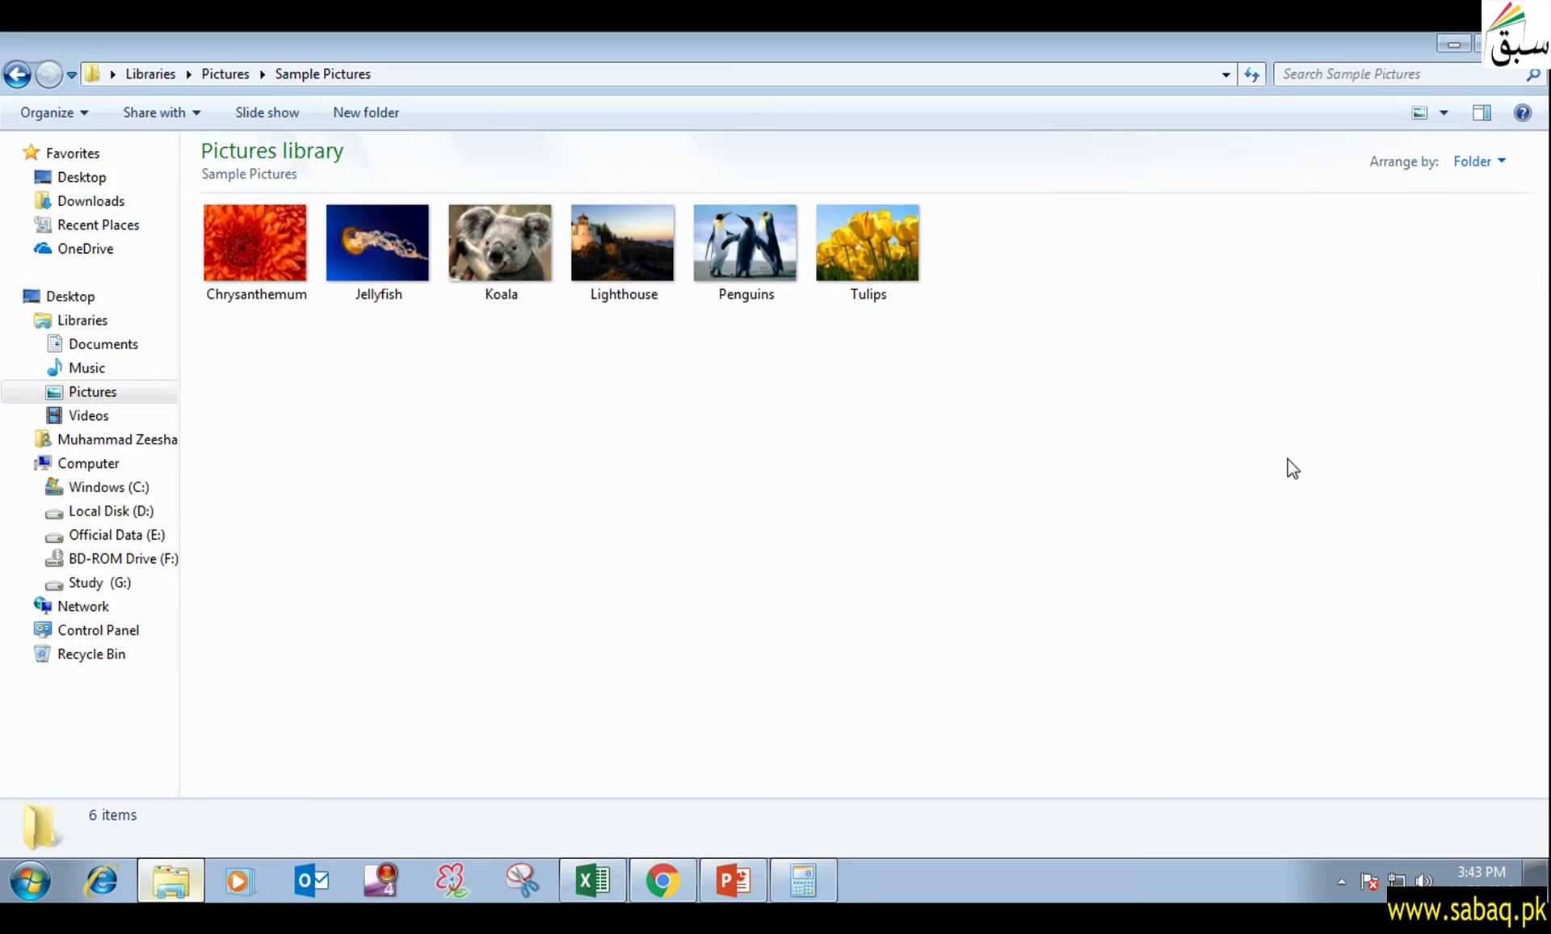
# - Return to Chrome's new tab page to view its scroll bar again, and minimize the browser window
pyautogui.click(663, 880)
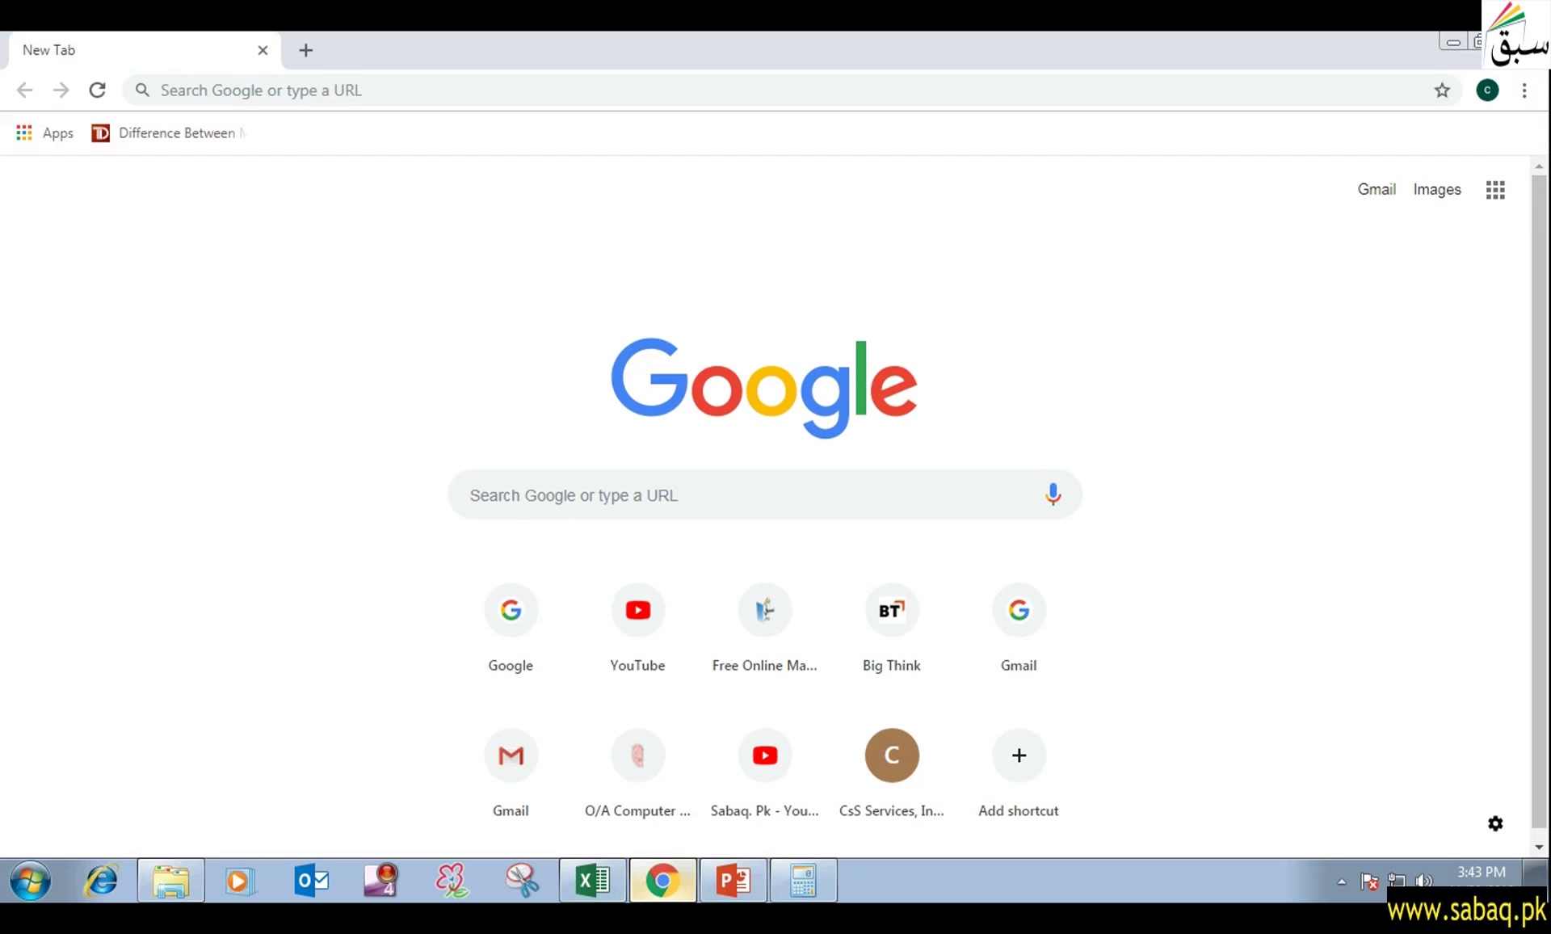
pyautogui.click(1453, 42)
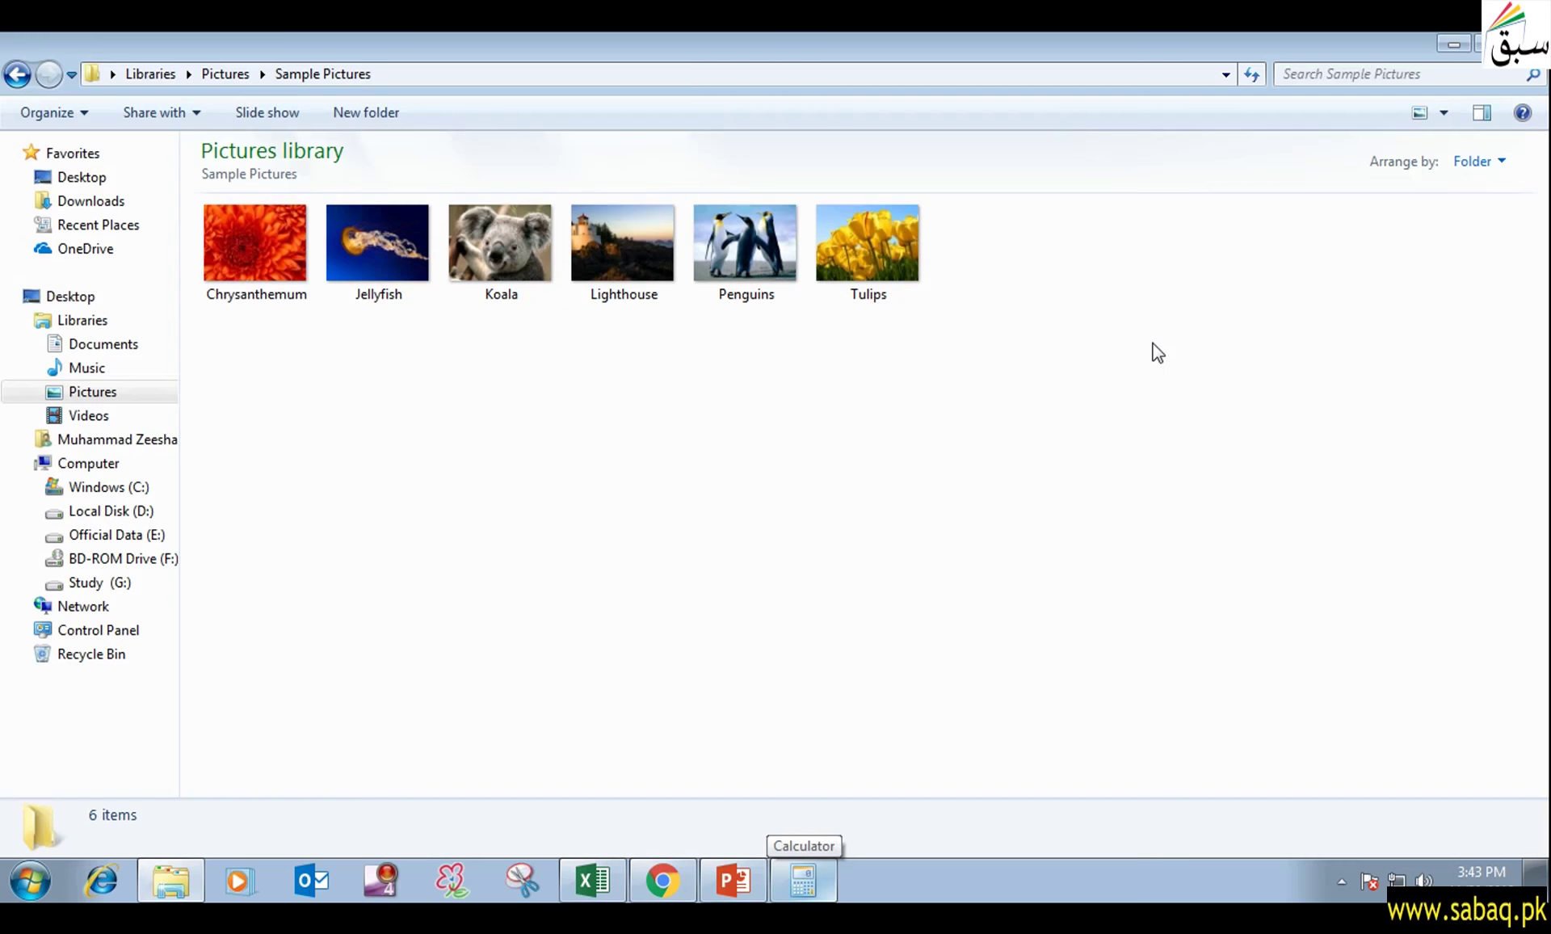
# - Switch to the PowerPoint slide show and advance it to the Menu Bar bullet
pyautogui.click(733, 880)
pyautogui.click(1452, 34)
pyautogui.click(914, 336)
# - Restore the Sample Pictures window and examine its Organize commands without choosing any
pyautogui.click(171, 881)
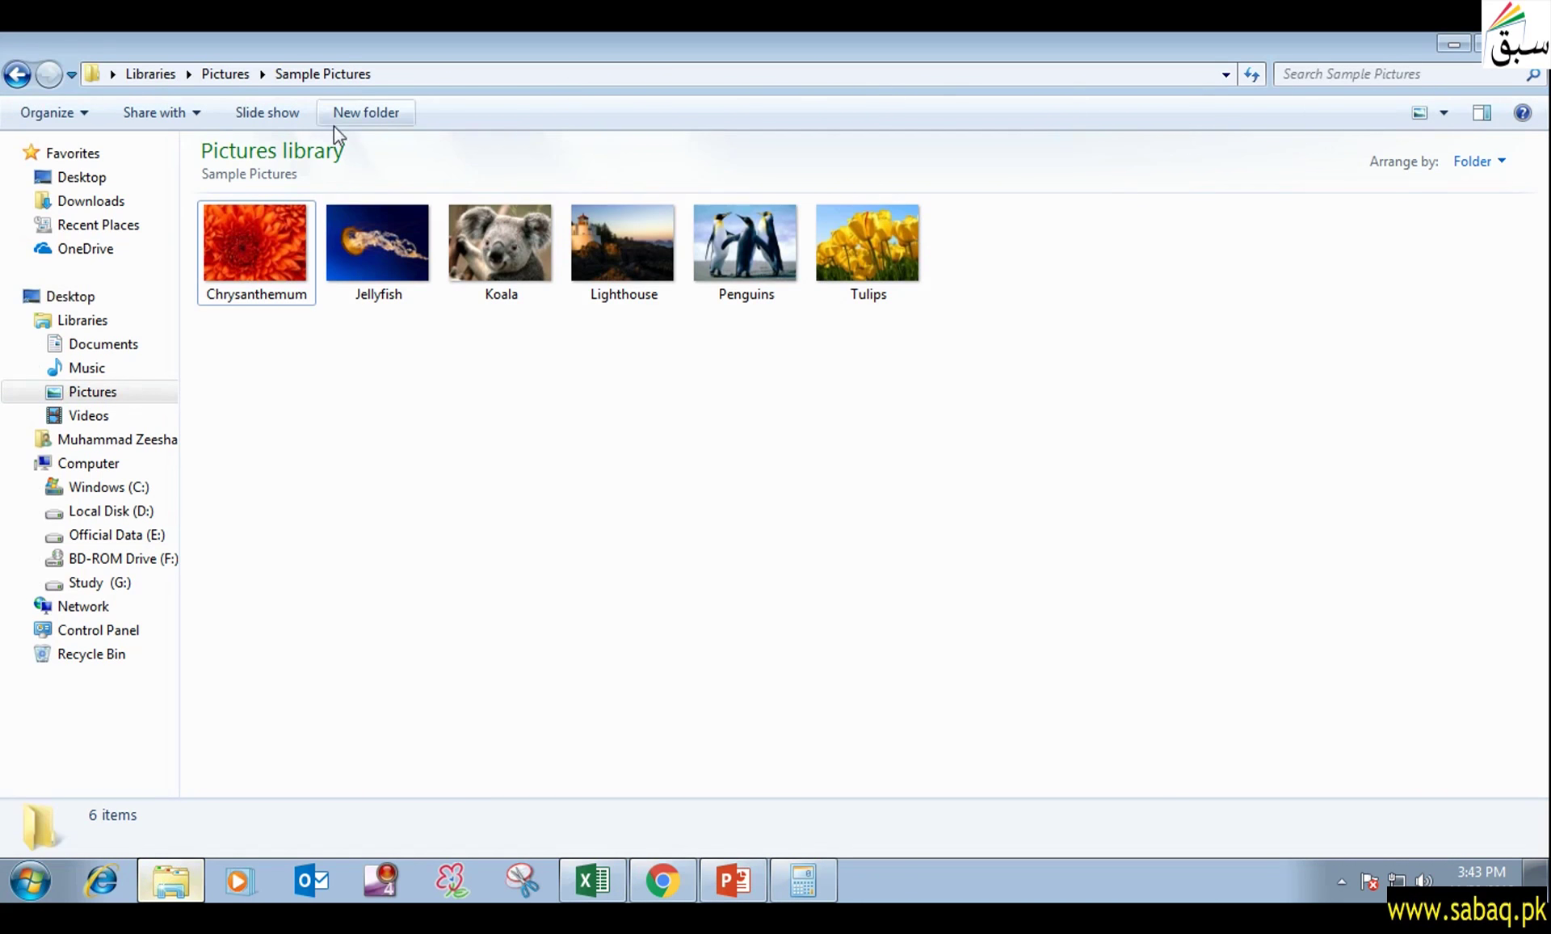
pyautogui.click(84, 115)
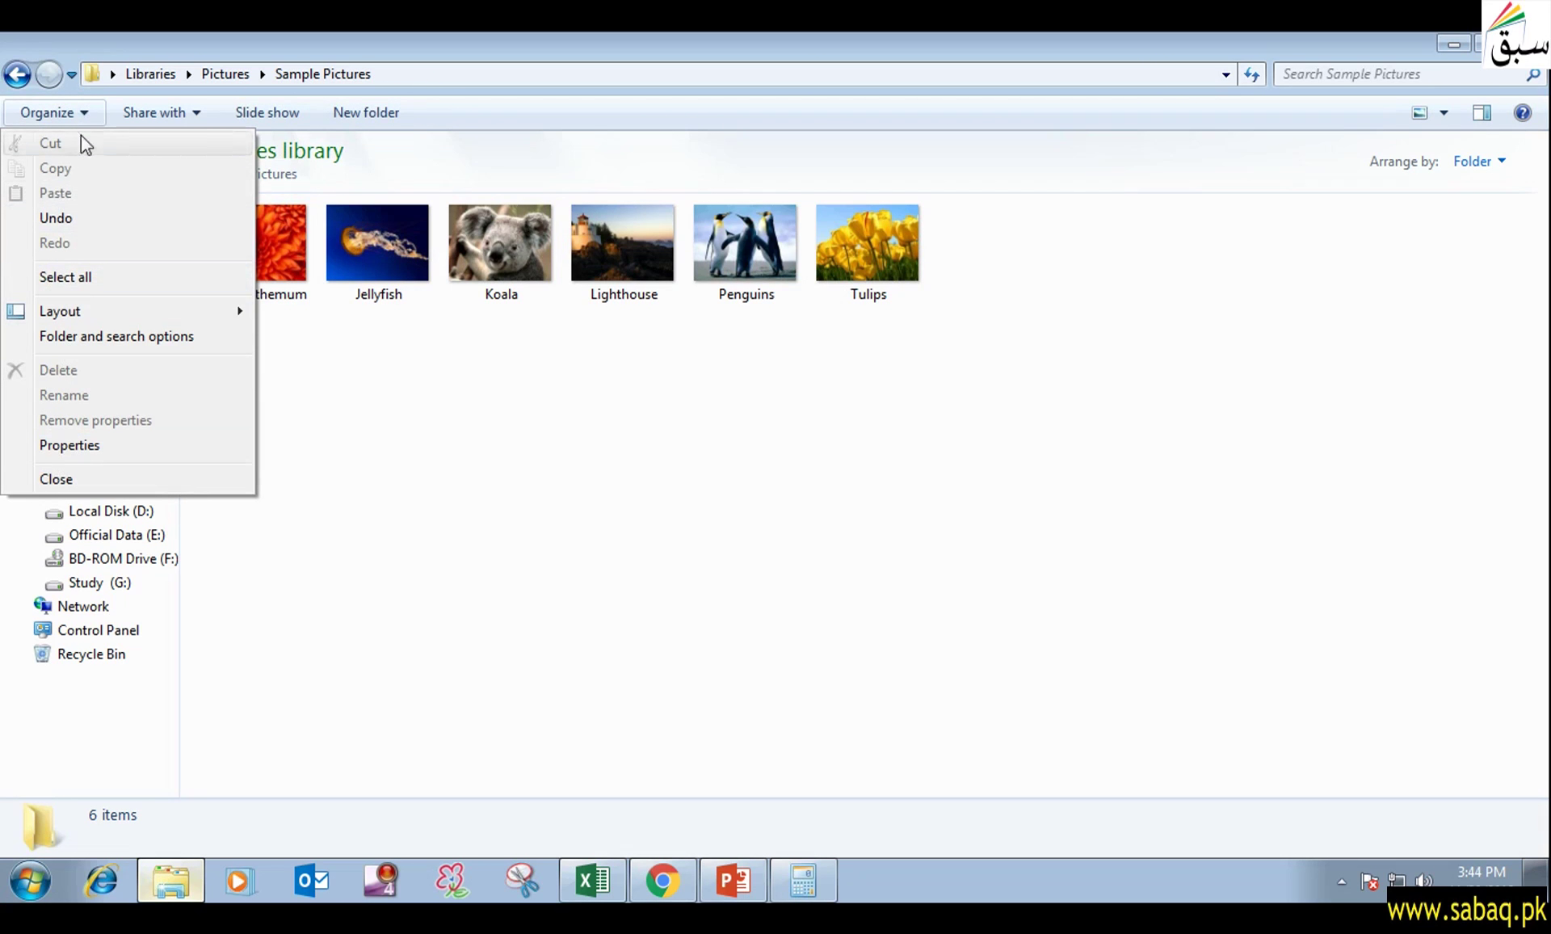
pyautogui.click(487, 498)
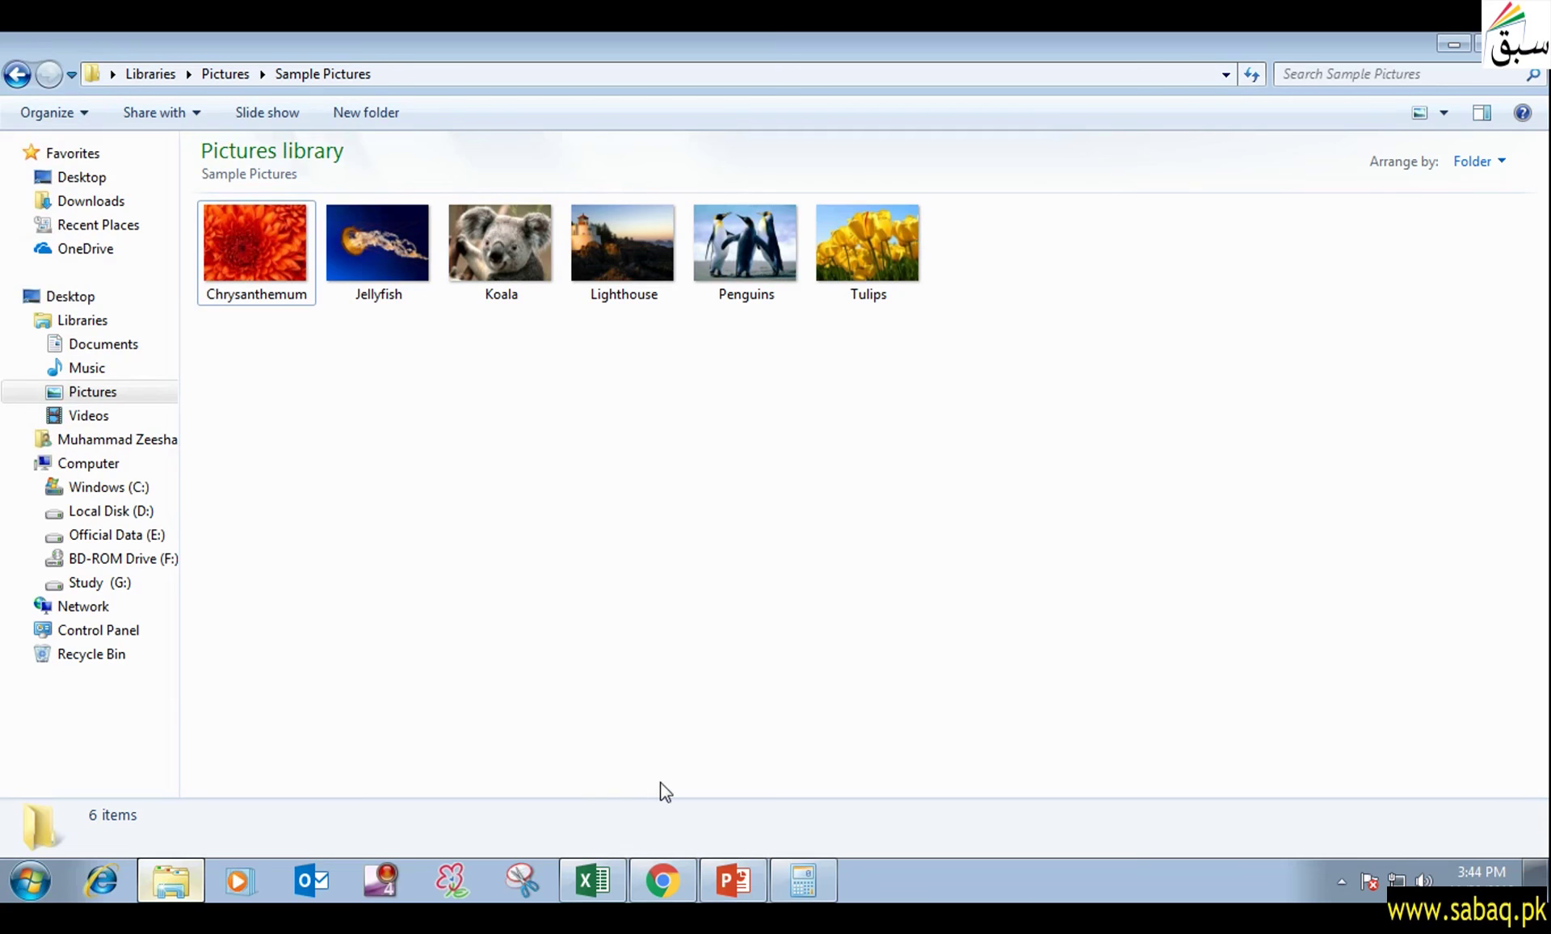
# - Launch Paint and minimize the Explorer window behind it
pyautogui.click(30, 881)
pyautogui.click(76, 561)
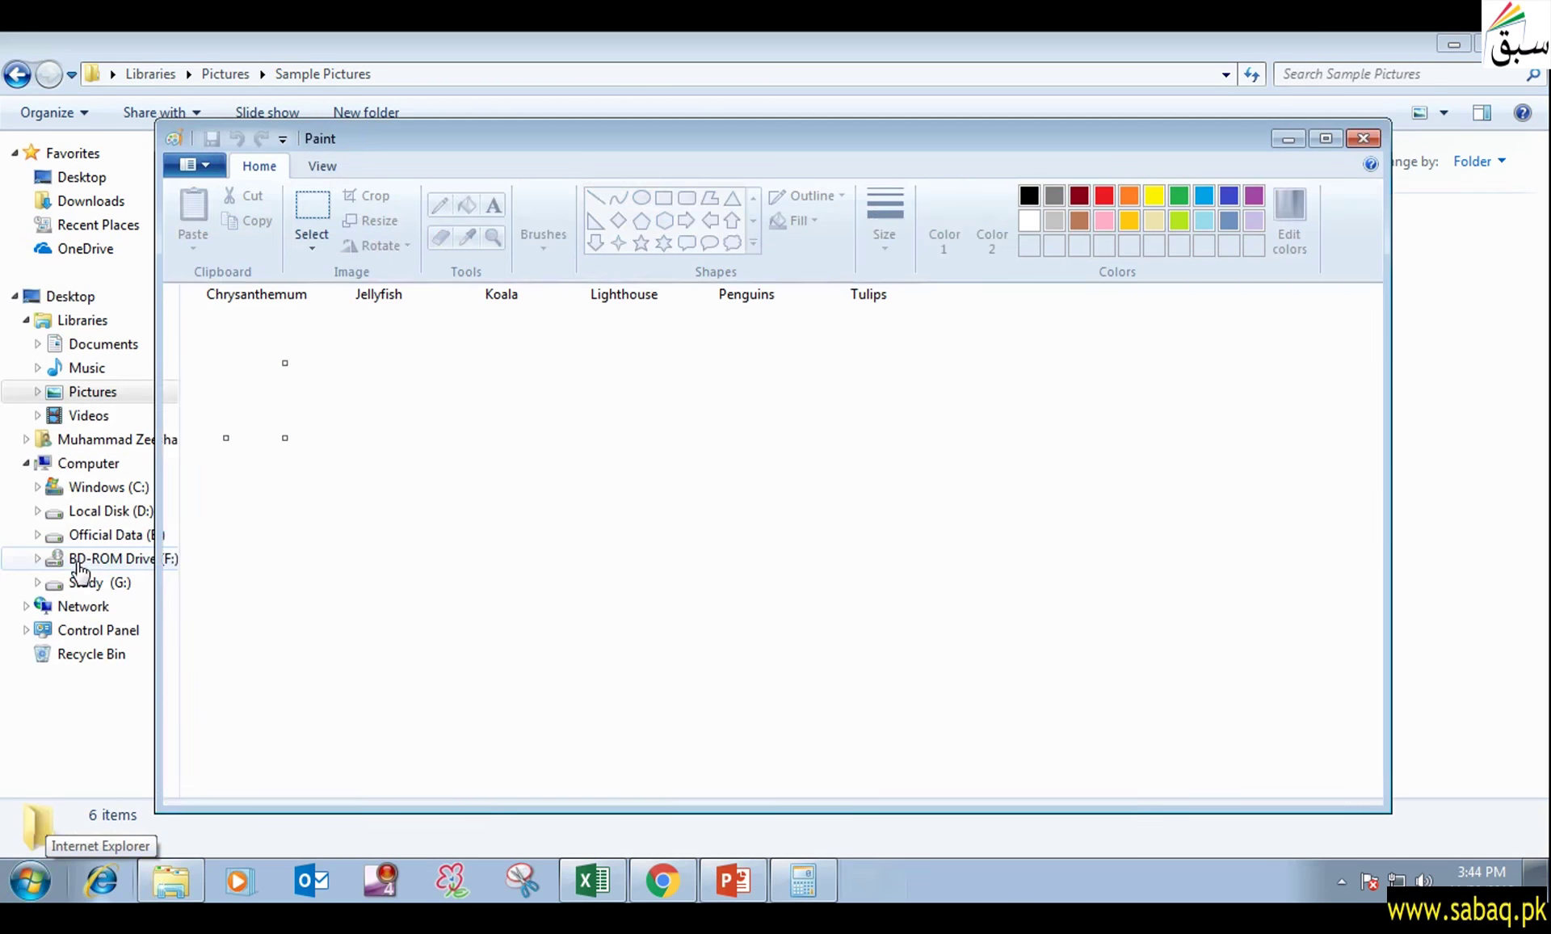
pyautogui.click(1454, 44)
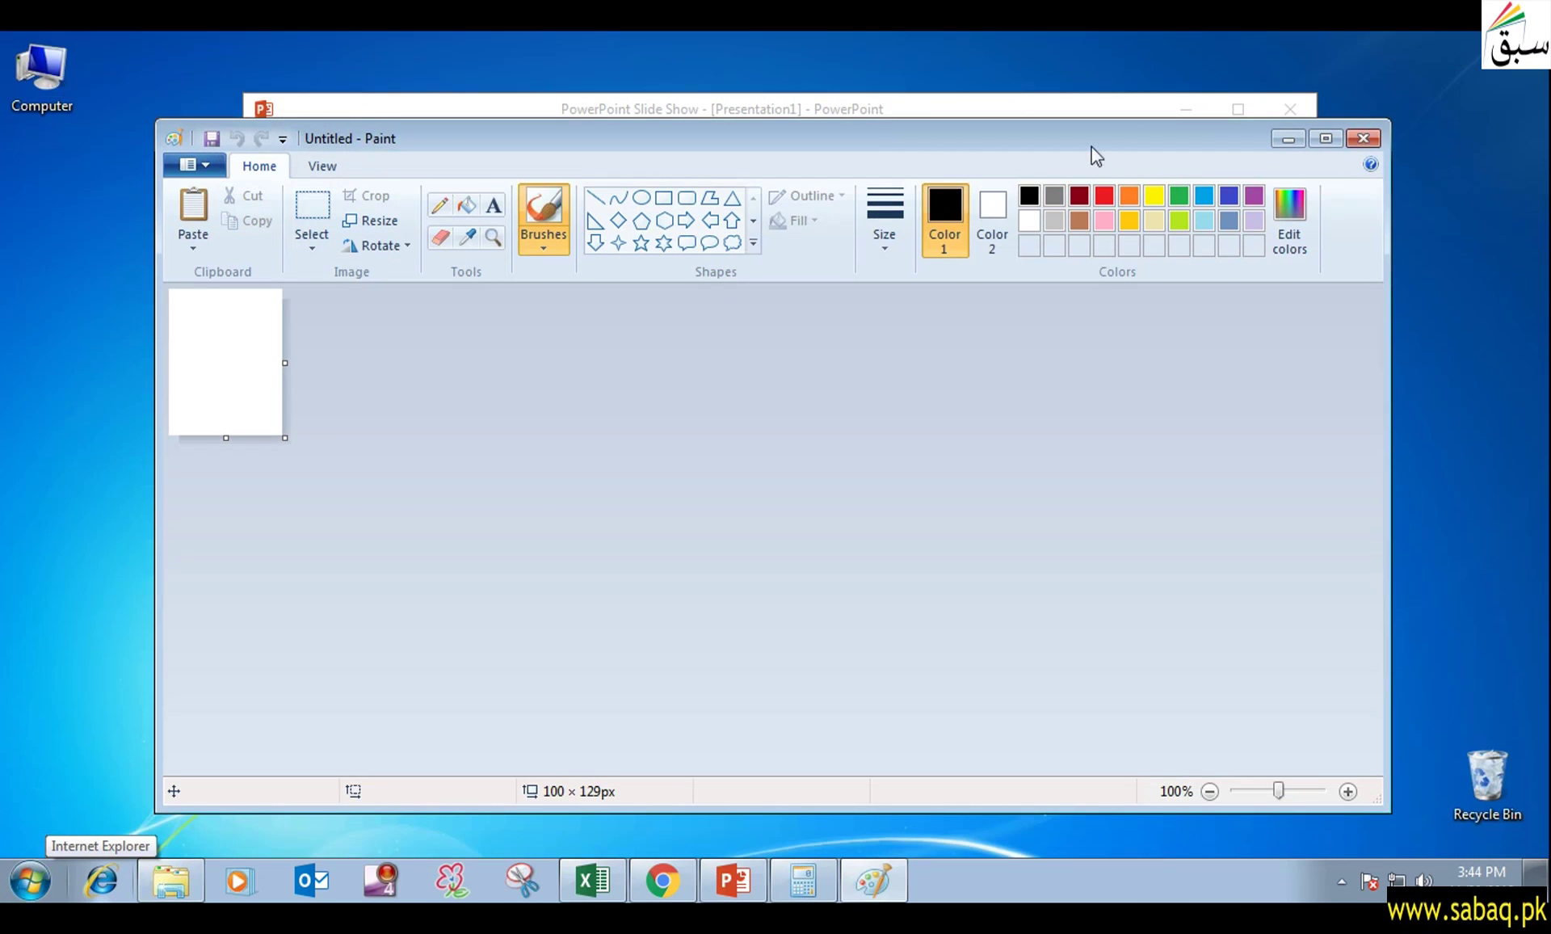
# - Examine Paint's View commands and Quick Access Toolbar customization options, and minimize the Paint window
pyautogui.click(315, 168)
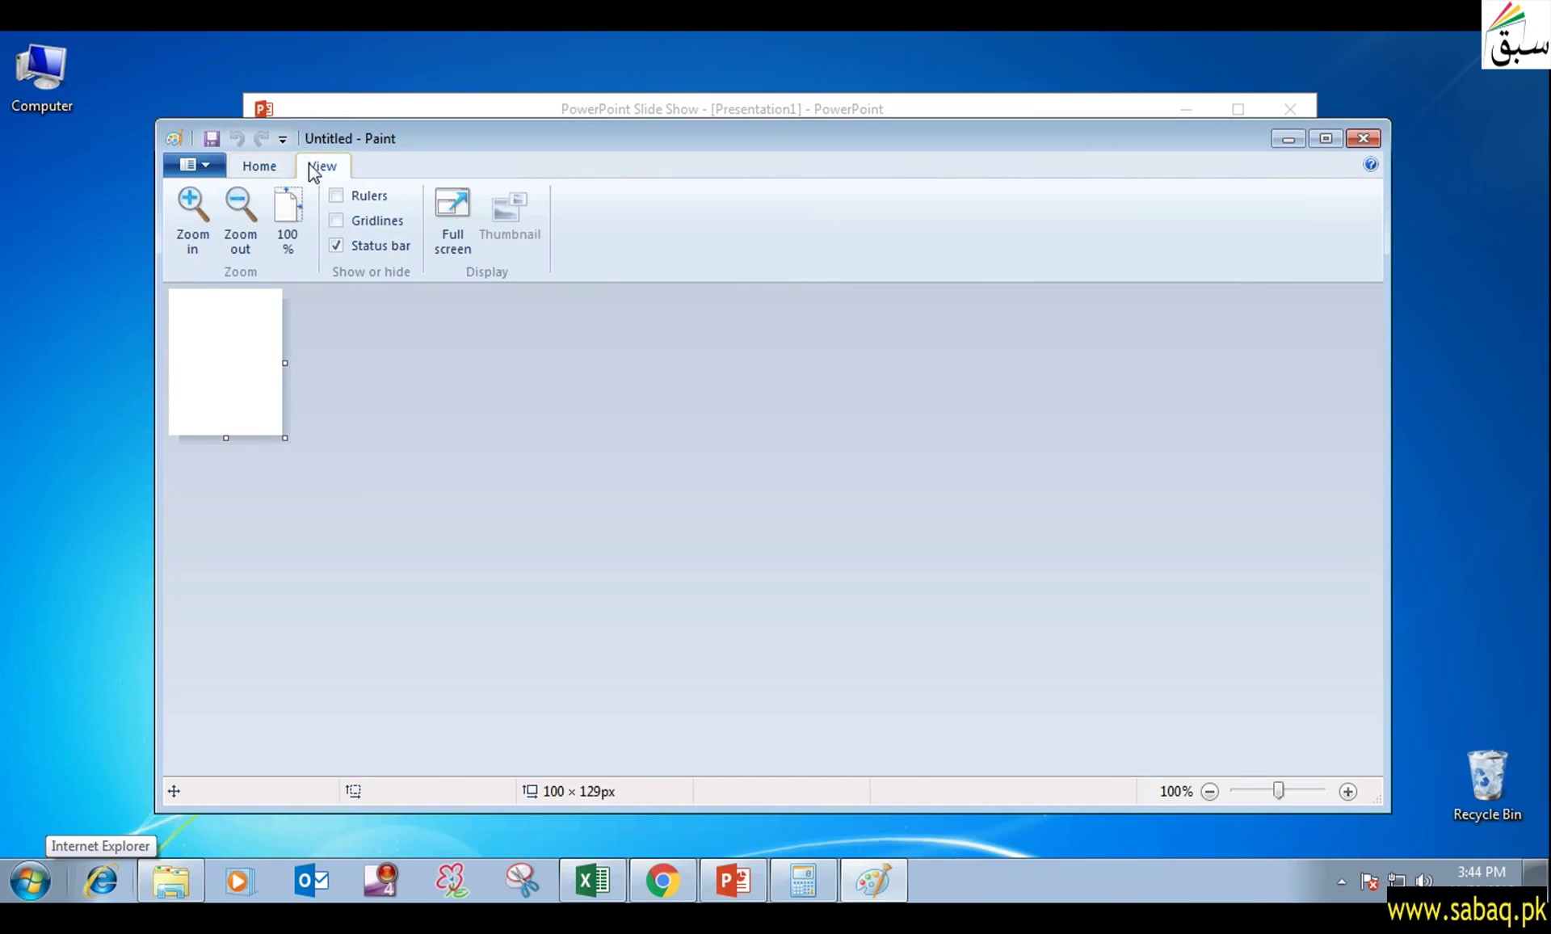
pyautogui.click(282, 139)
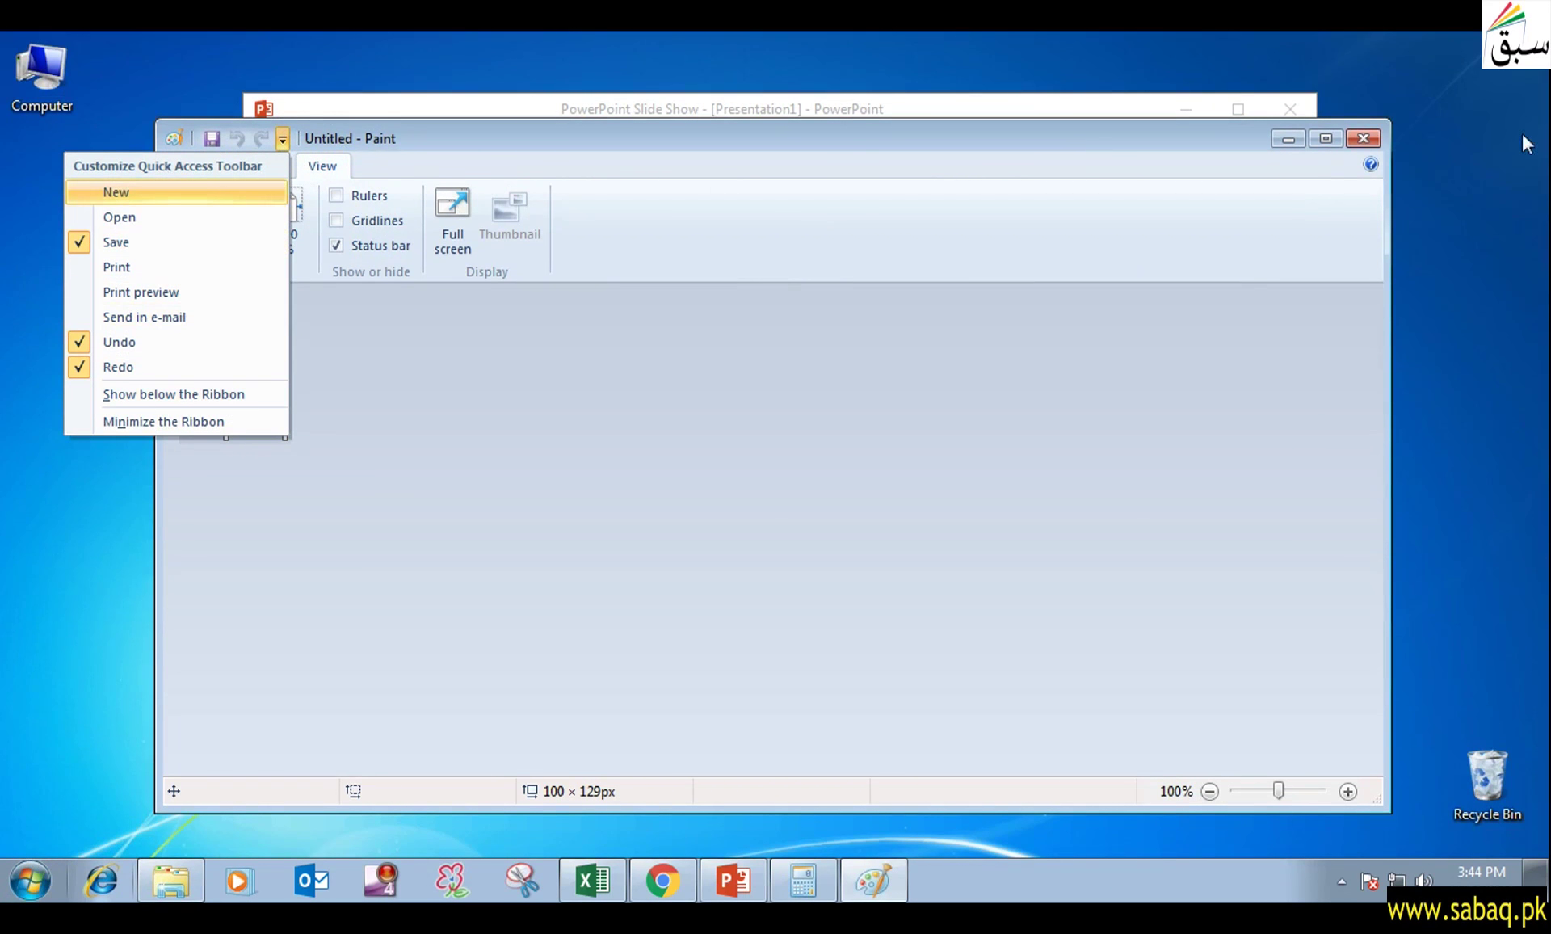
pyautogui.click(1281, 137)
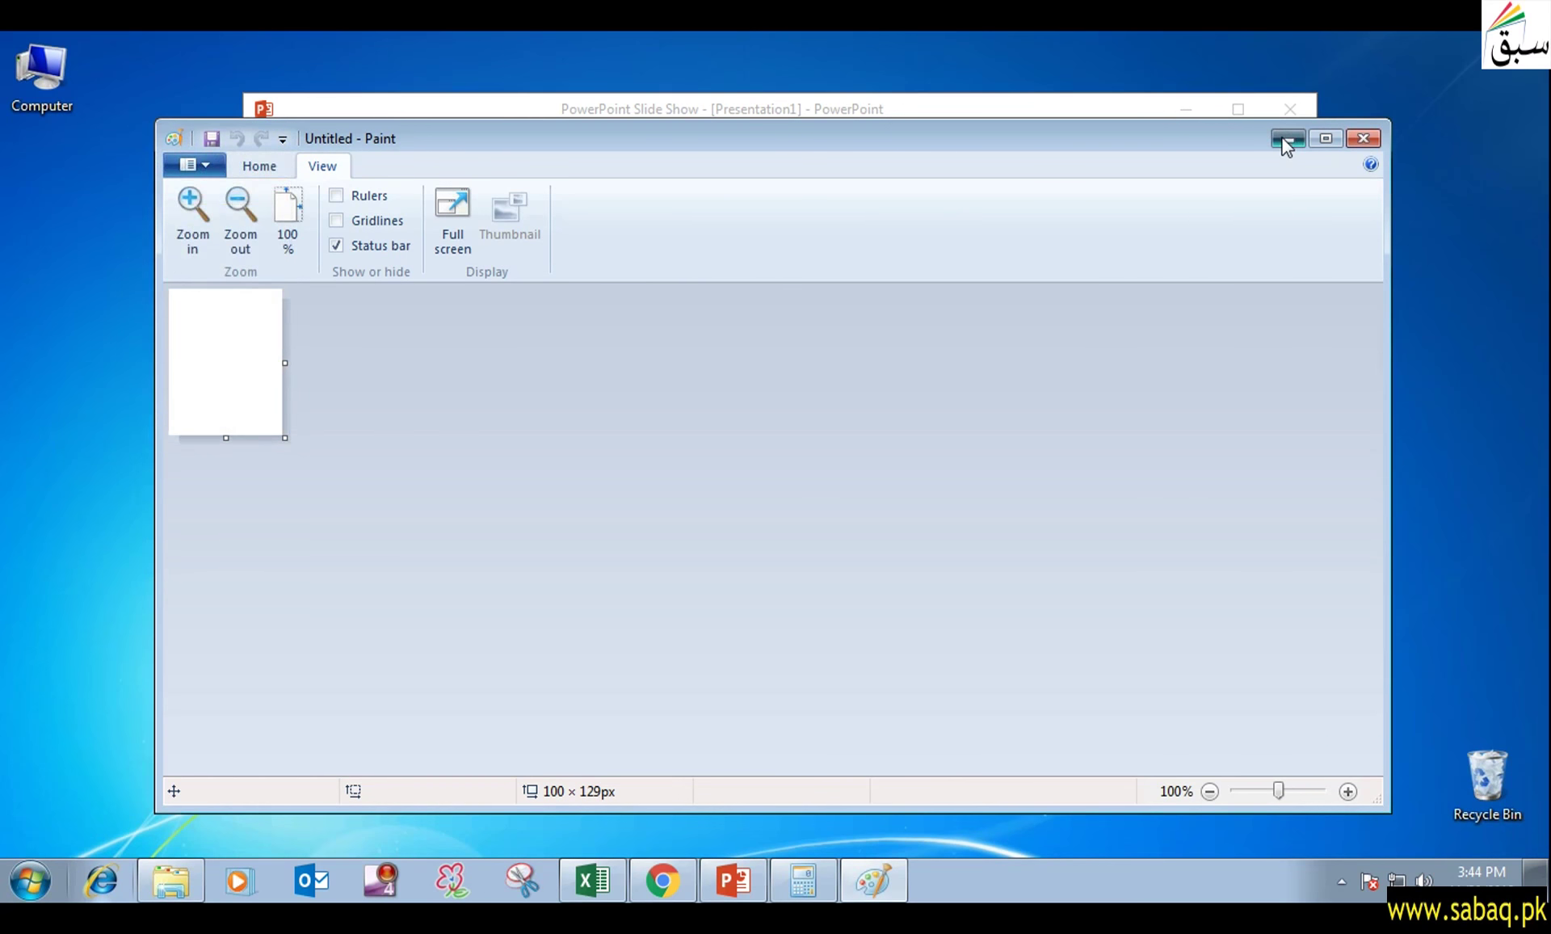
pyautogui.click(1284, 139)
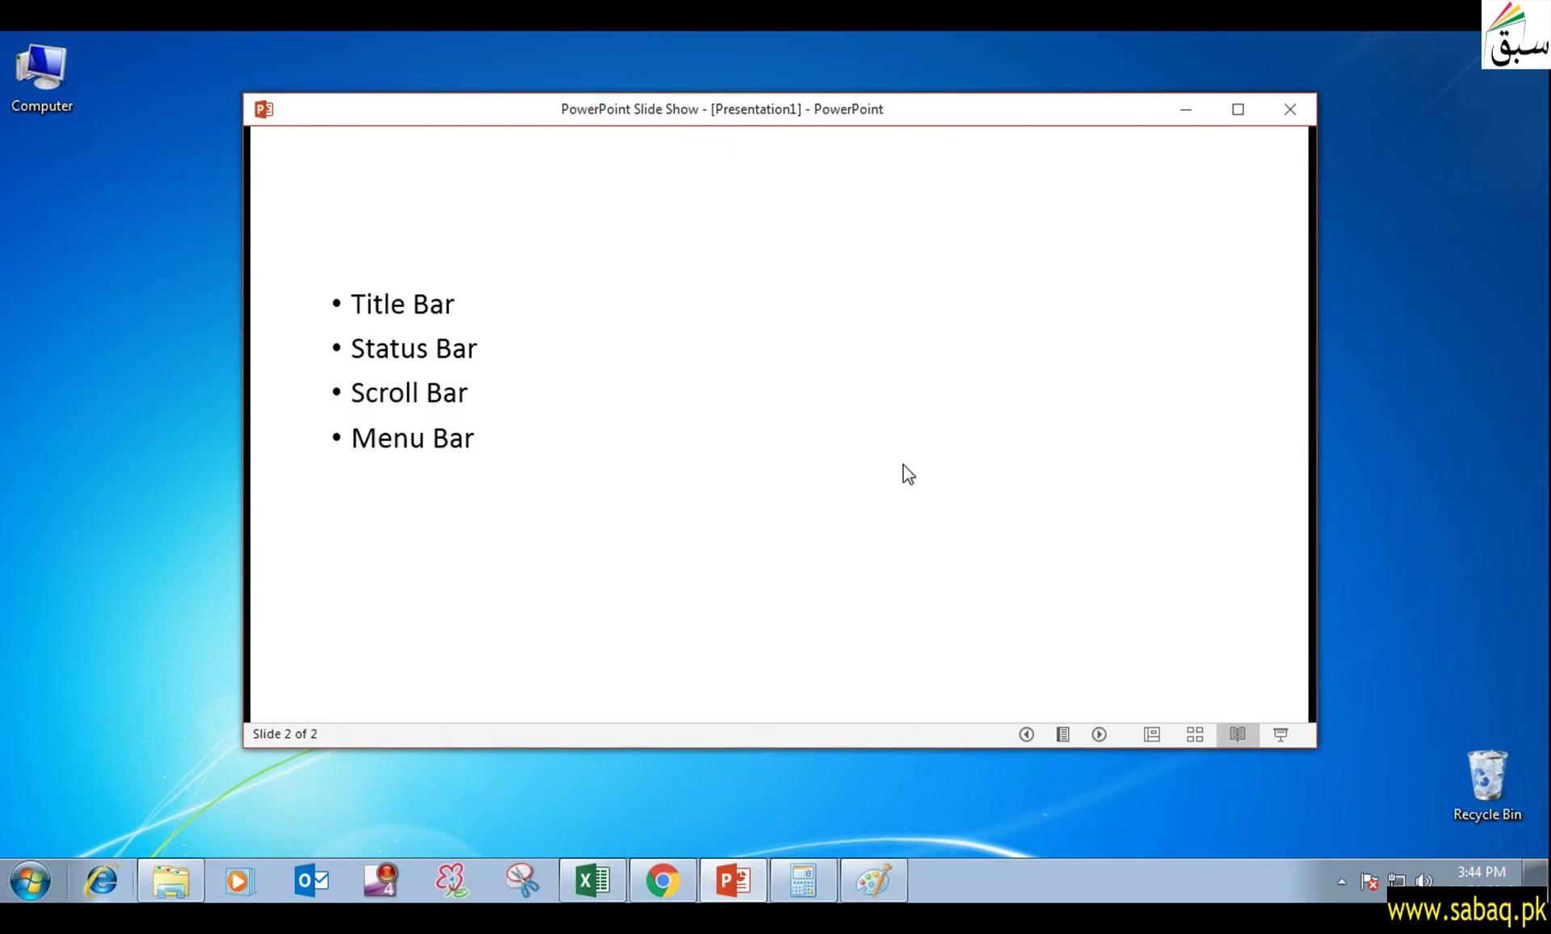
# - Advance past the last bullet and exit the slide show to the presentation's editing view
pyautogui.click(889, 483)
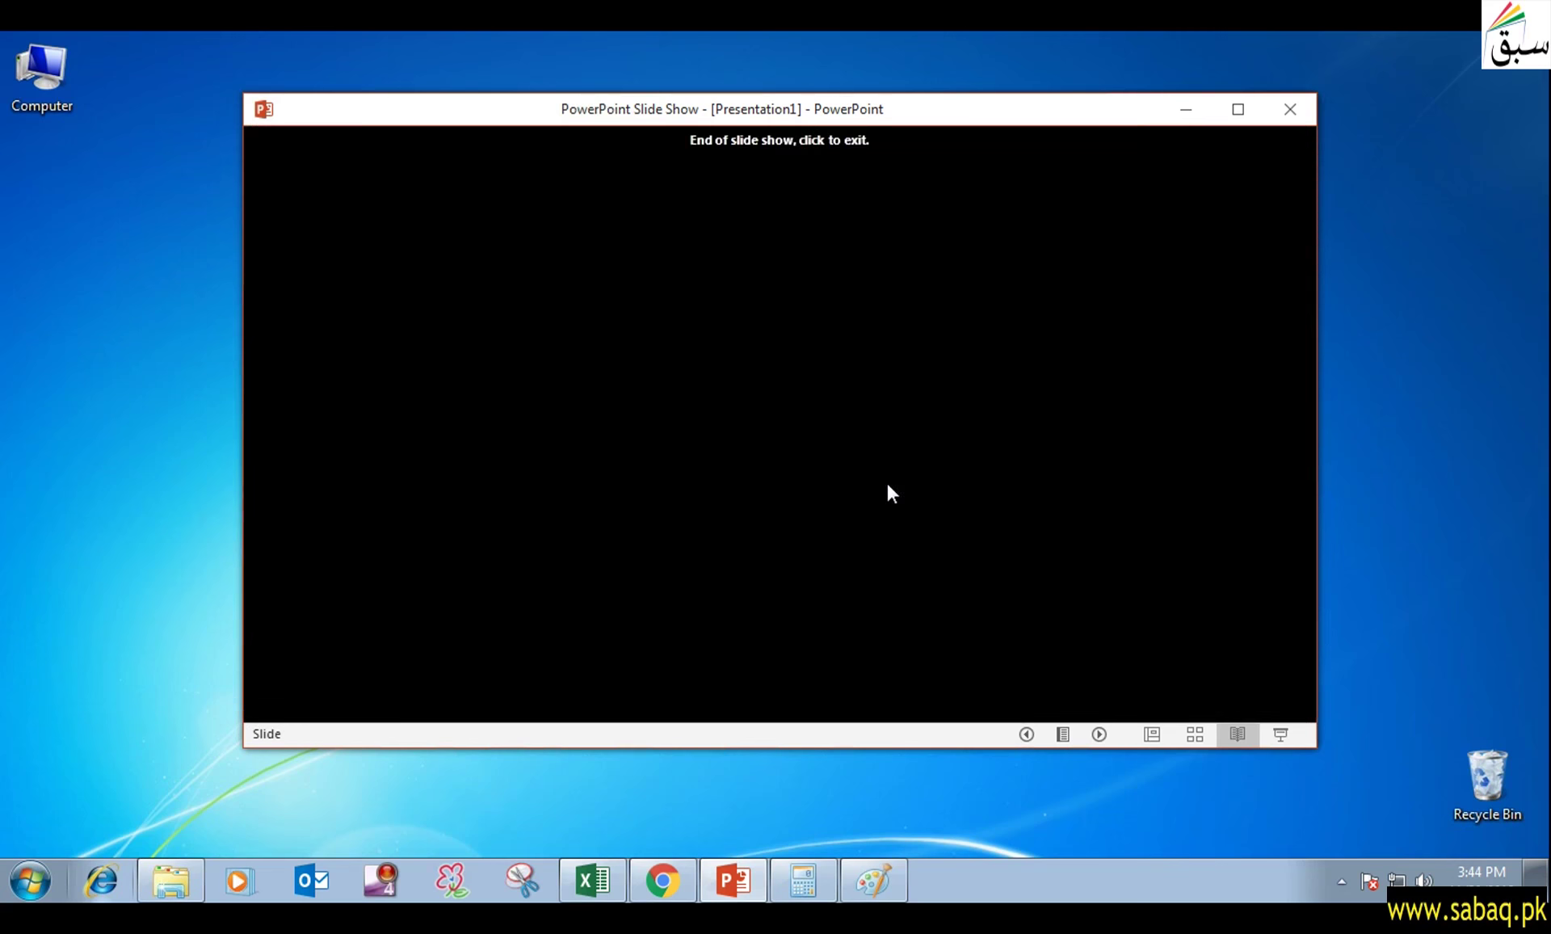
pyautogui.click(887, 482)
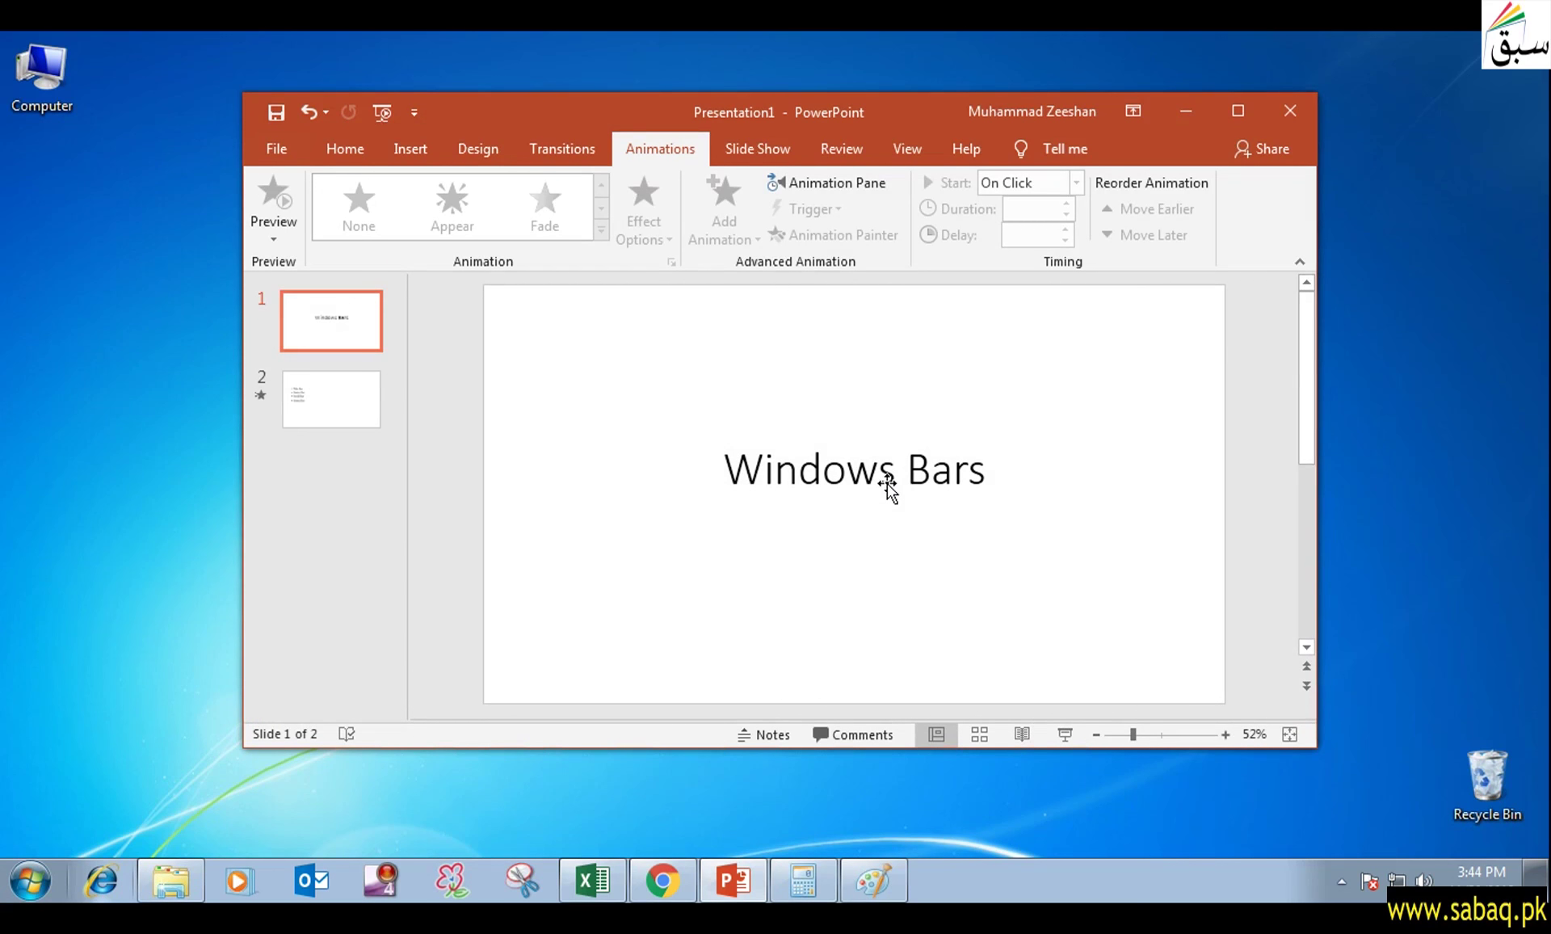